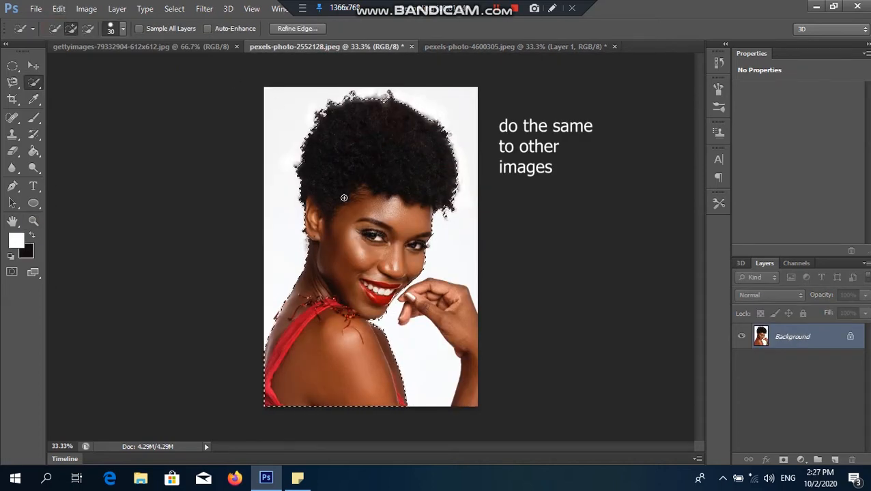
Copy the selected curly-haired woman to a new layer in pexels-photo-2552128.jpeg and delete its original Background layer
key(ctrl+j)
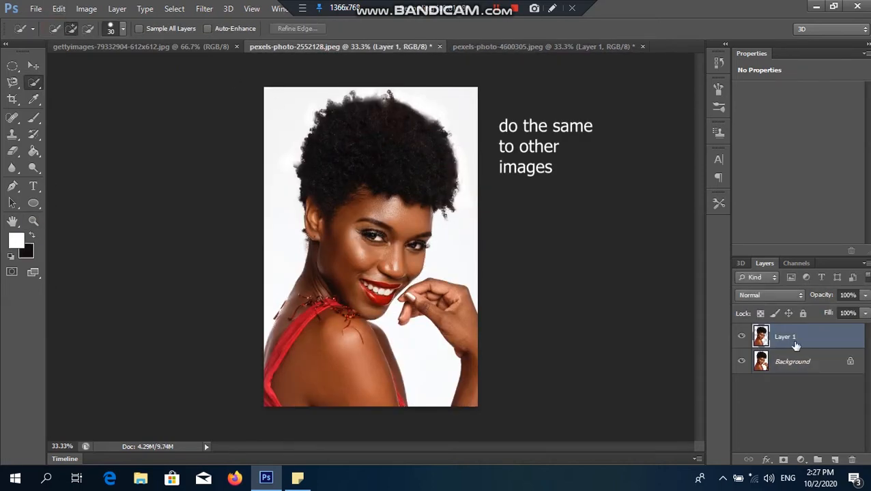
click(808, 367)
drag(822, 360, 856, 461)
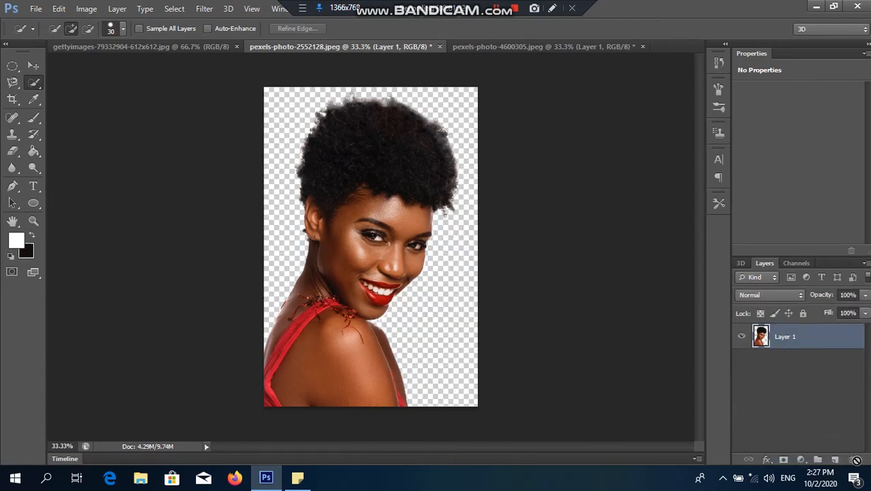
click(123, 48)
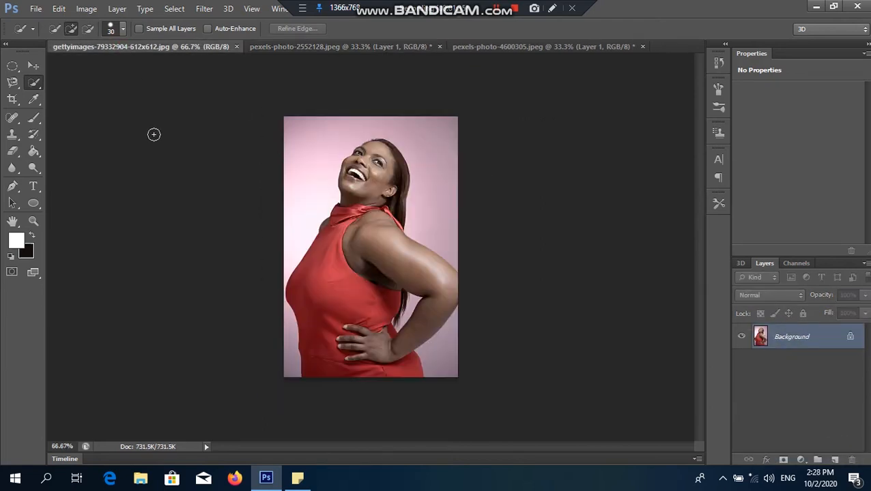
drag(365, 140, 350, 233)
right_click(398, 196)
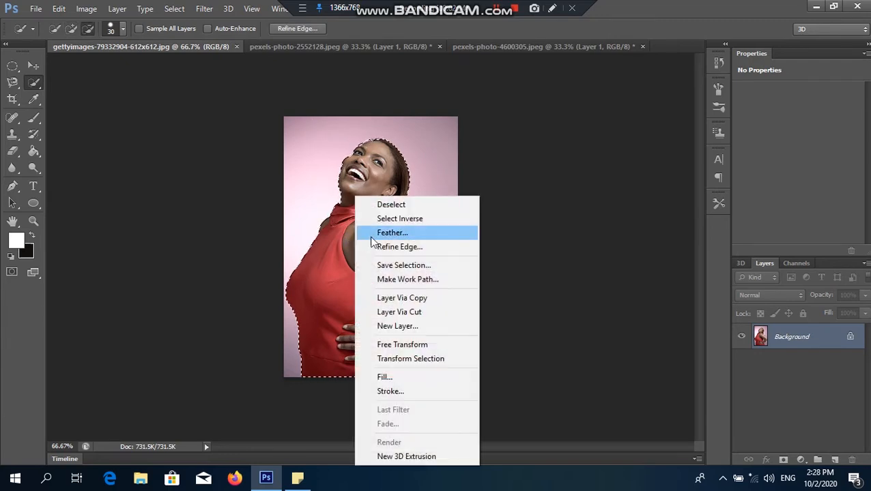
click(394, 232)
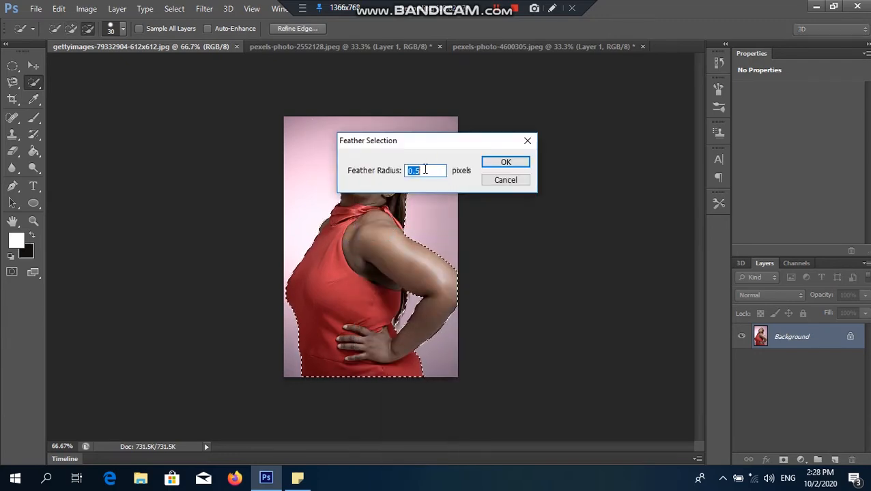
click(506, 162)
Copy the feathered selection to a new layer and delete the original pink Background layer
key(ctrl+j)
click(804, 363)
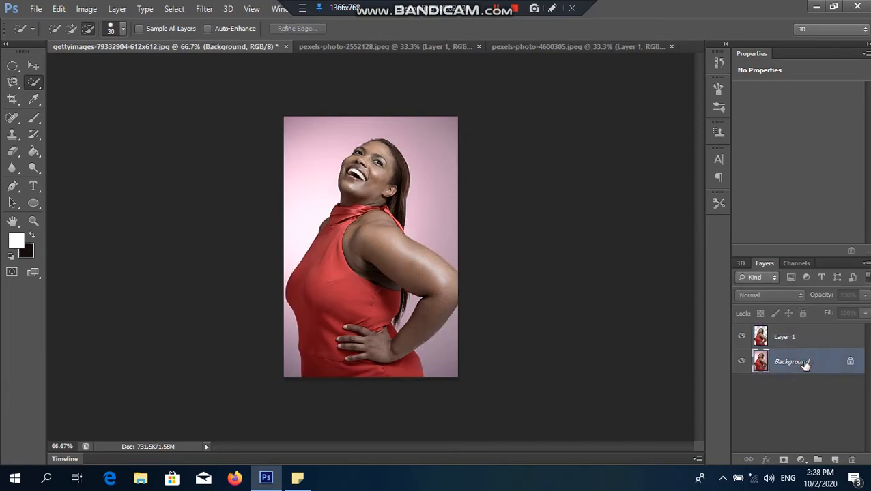
drag(840, 363, 851, 459)
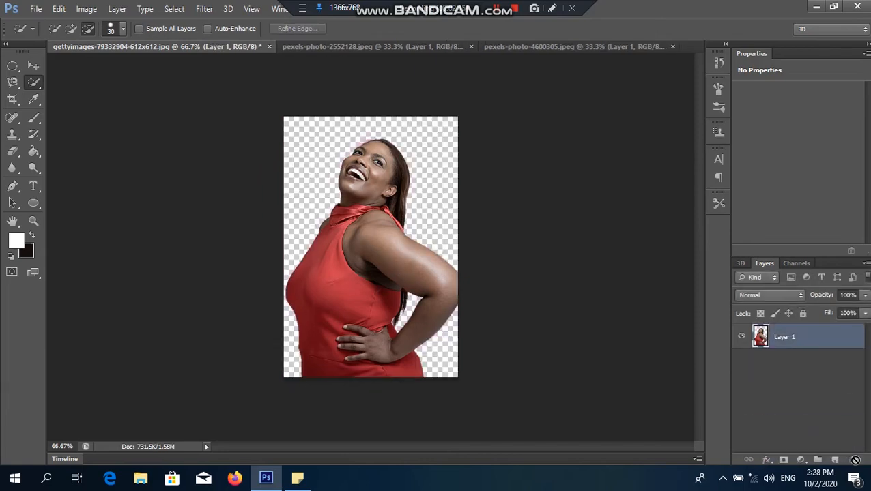
Extend the canvas above and to the right of the woman in the red dress with the Crop tool
click(15, 100)
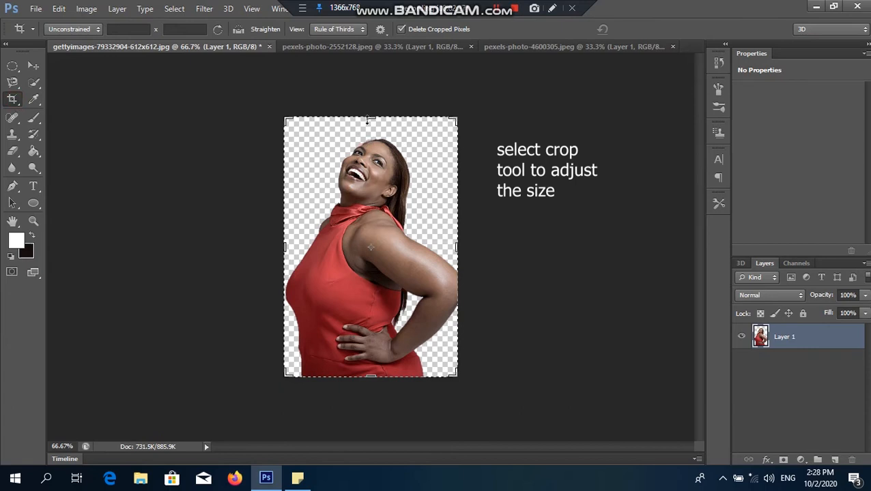
drag(370, 119, 372, 64)
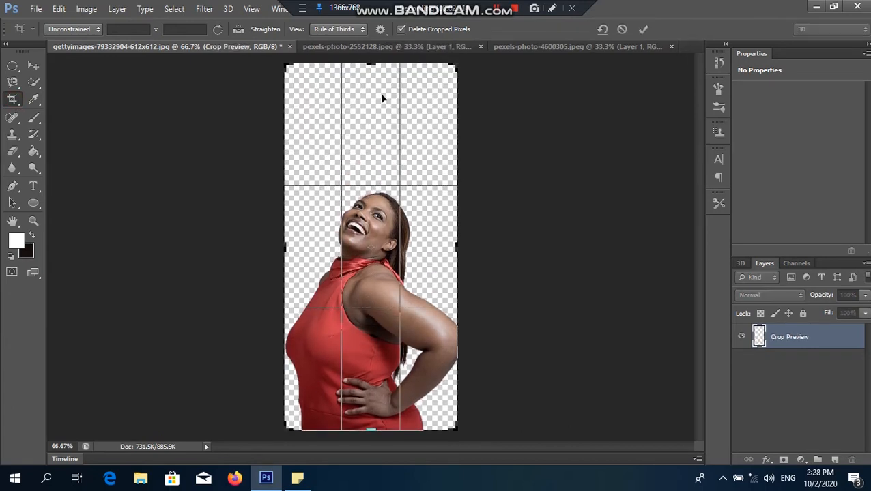
drag(456, 245, 542, 242)
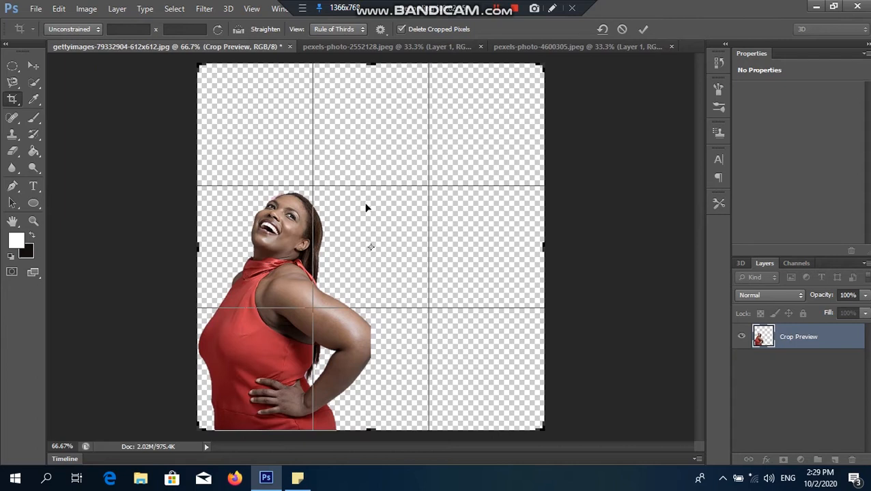
click(643, 29)
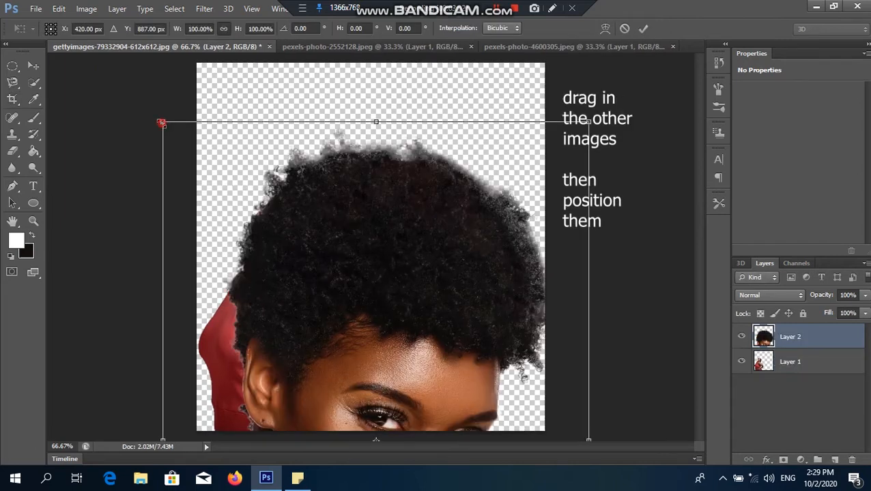
Scale down the cut-outs of the curly-haired woman and the man and arrange them in front of the woman in the red dress
drag(162, 123, 328, 290)
drag(233, 230, 282, 312)
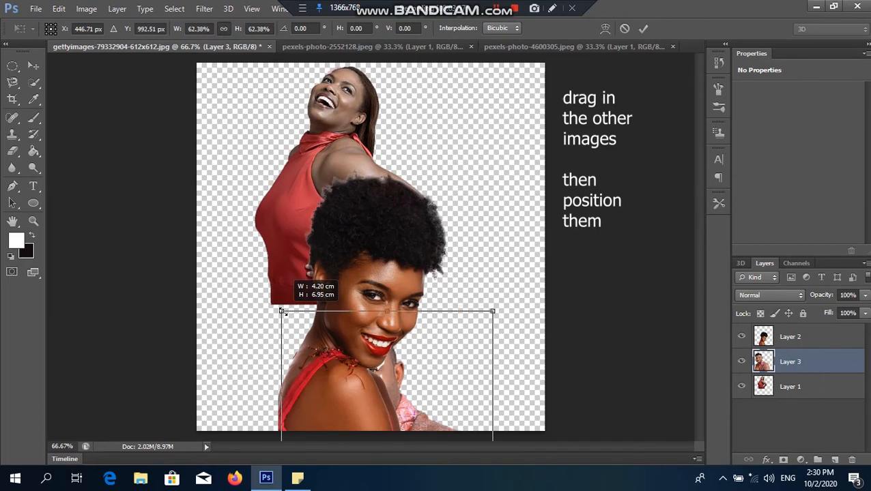
drag(303, 363, 209, 227)
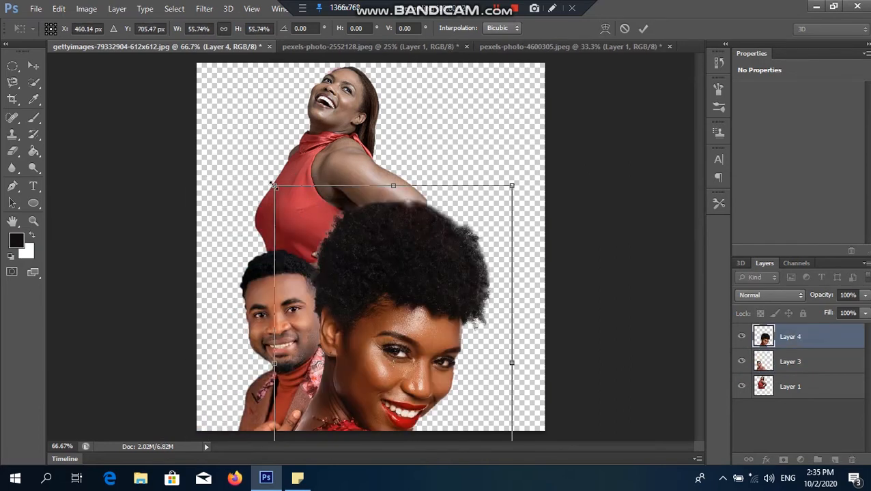
key(Return)
Erase the part of the man on Layer 3 showing beside the front woman's shoulder, using the Brush in Clear mode
key(b)
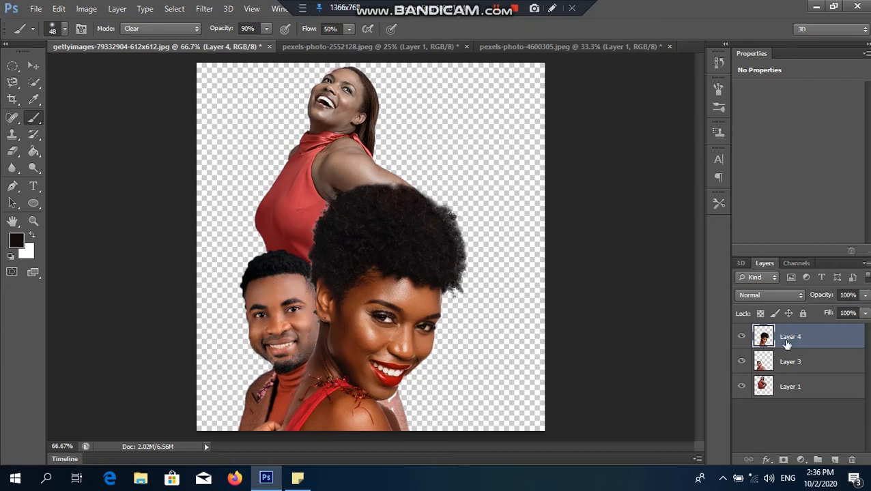
click(801, 358)
mouse_move(388, 408)
mouse_down()
mouse_move(373, 390)
mouse_move(400, 430)
mouse_up()
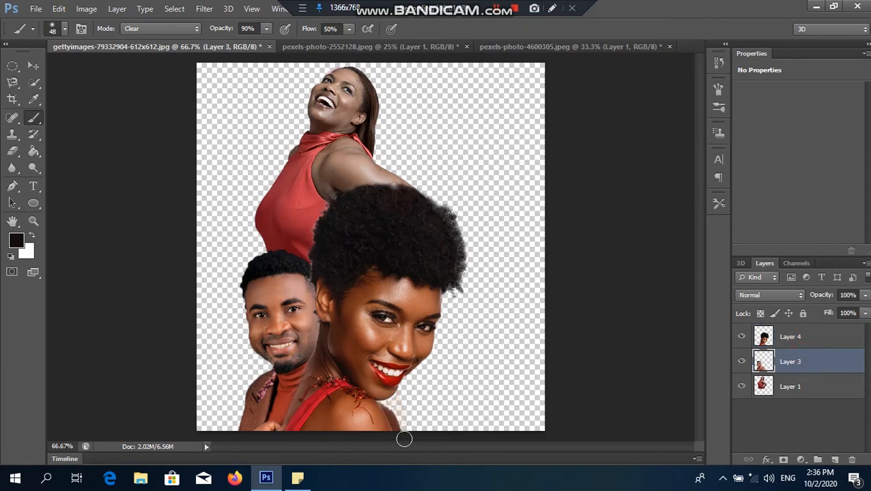
Darken the man on Layer 3 and the curly-haired woman on Layer 4 with Curves, using input 141 and output 106 for Layer 4
click(82, 11)
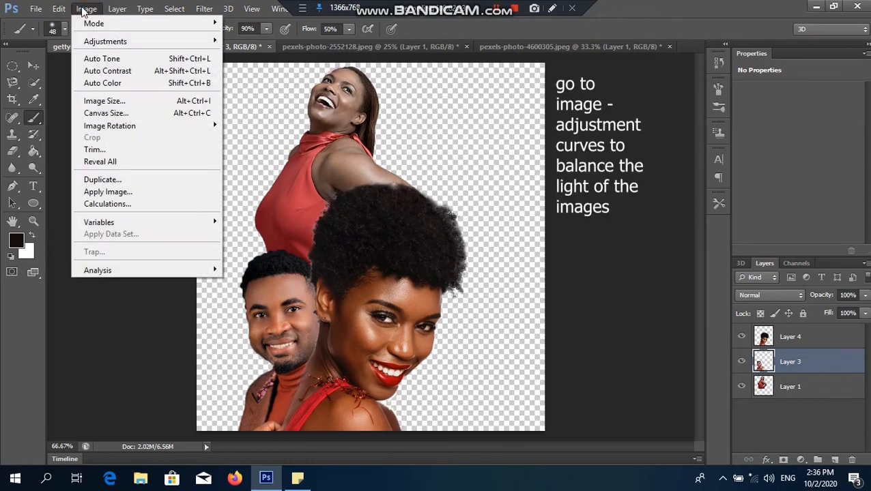
mouse_move(109, 43)
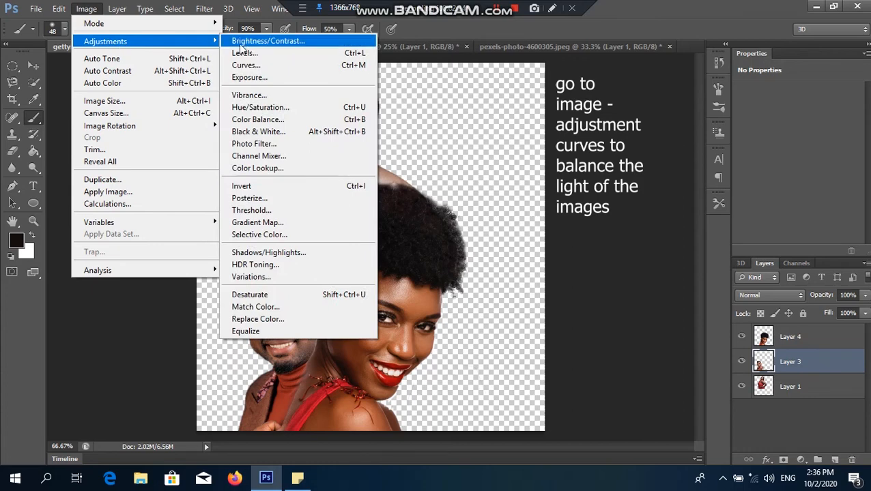
click(243, 65)
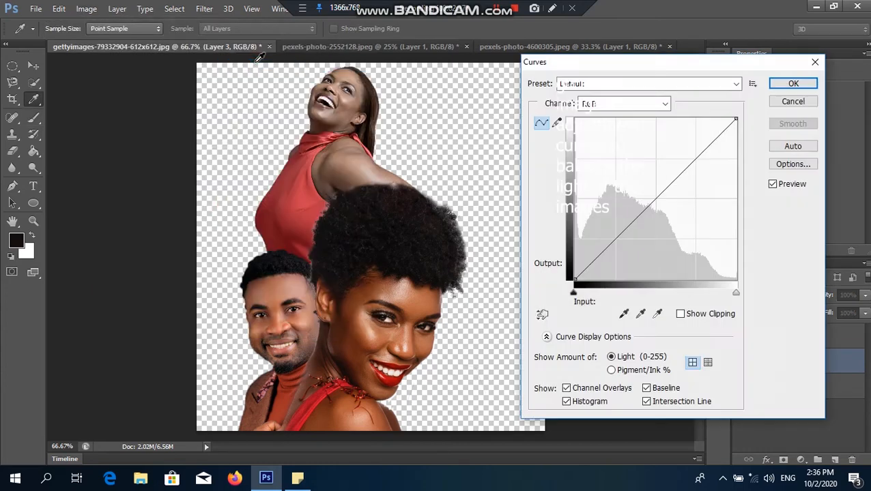
mouse_move(649, 210)
mouse_down()
mouse_move(639, 202)
mouse_move(664, 212)
mouse_up()
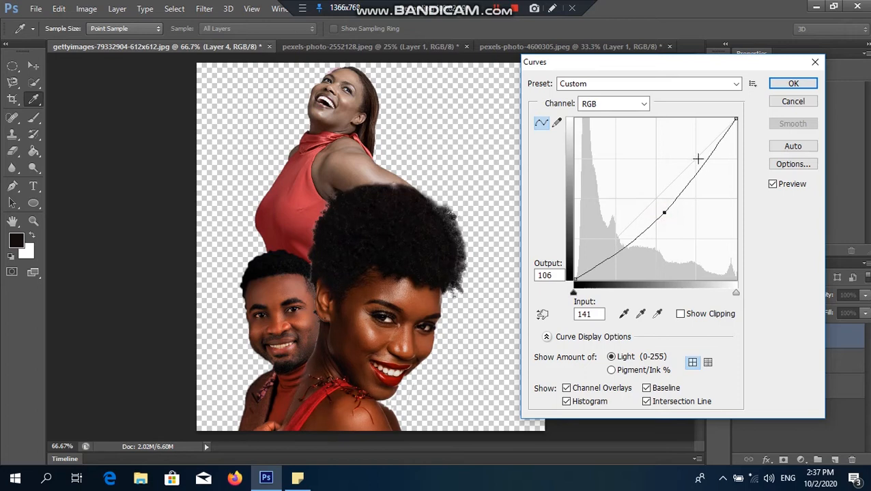
click(793, 84)
key(b)
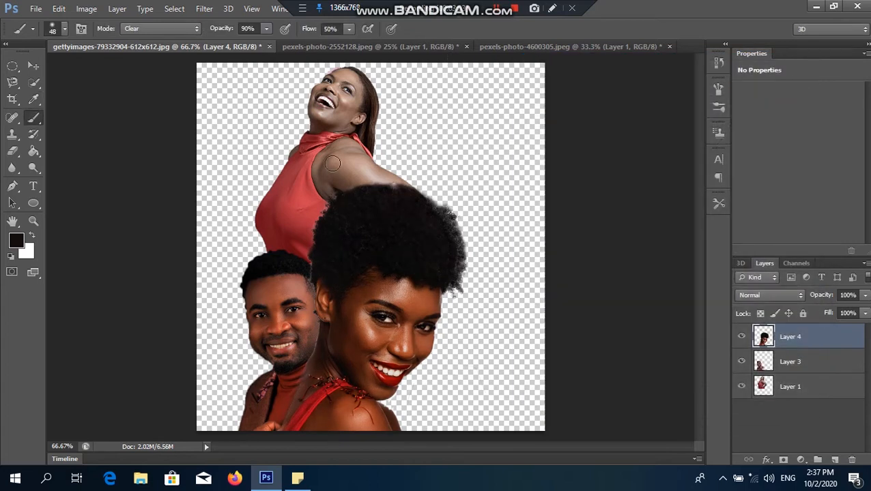
Darken the rear woman on Layer 1 slightly with Curves, mapping input 134 to output 121
click(797, 391)
click(86, 9)
mouse_move(99, 43)
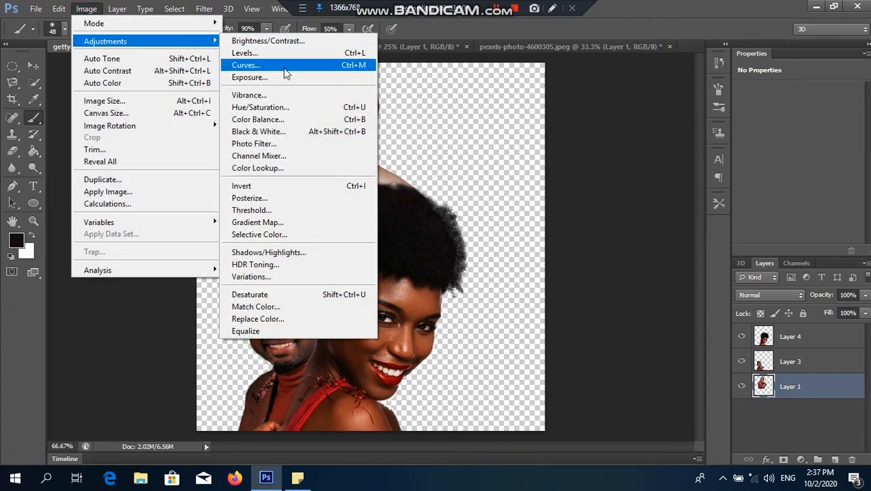
click(282, 66)
mouse_move(648, 200)
mouse_down()
mouse_move(660, 206)
mouse_move(639, 188)
mouse_move(659, 202)
mouse_up()
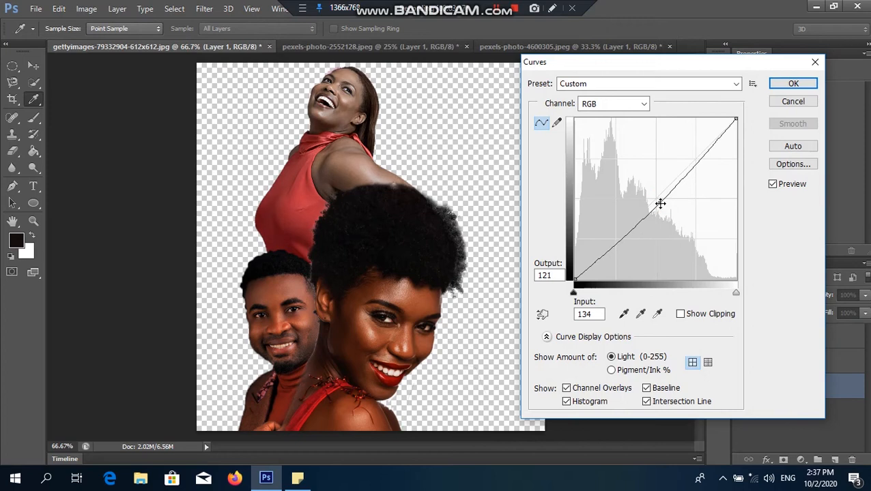
click(791, 83)
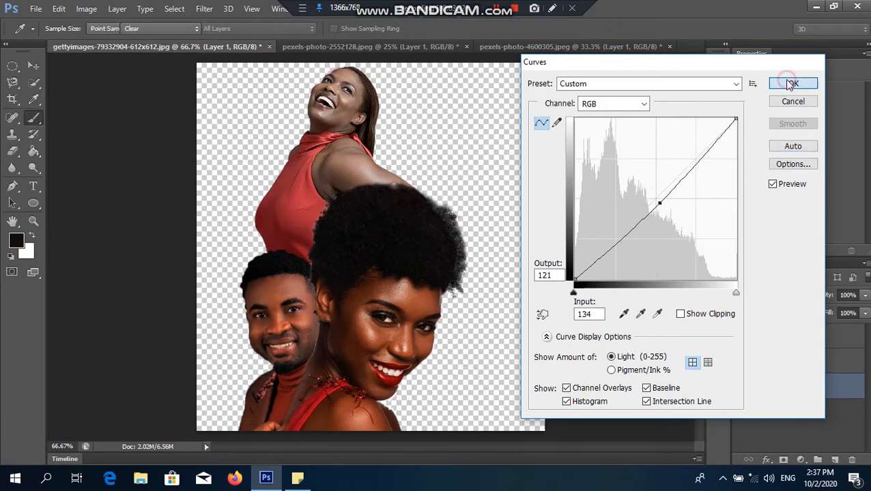
Select Layer 1, Layer 3 and Layer 4 and merge them into one layer
shift+click(793, 362)
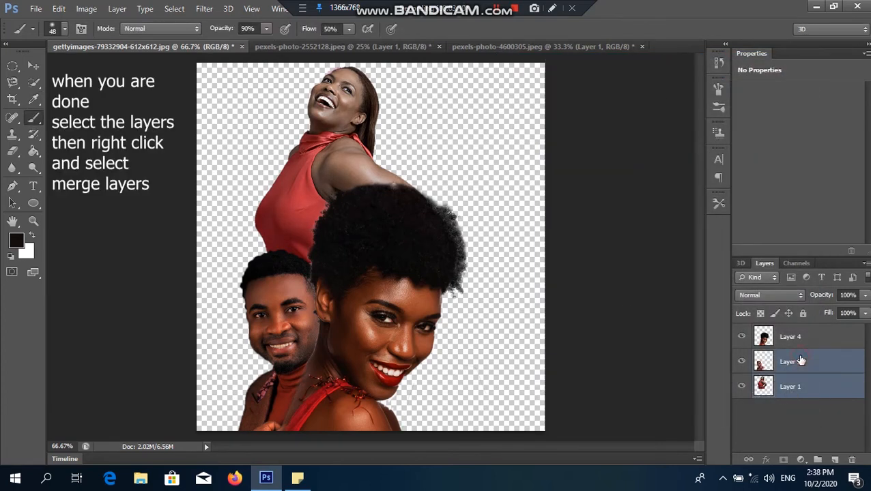
shift+click(796, 335)
right_click(796, 333)
click(597, 327)
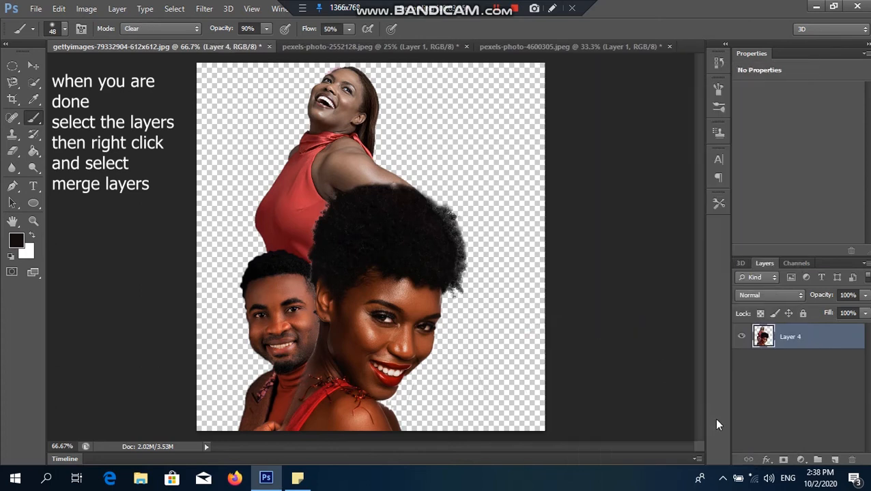
Rename the merged layer as "merged images"
right_click(790, 341)
click(798, 342)
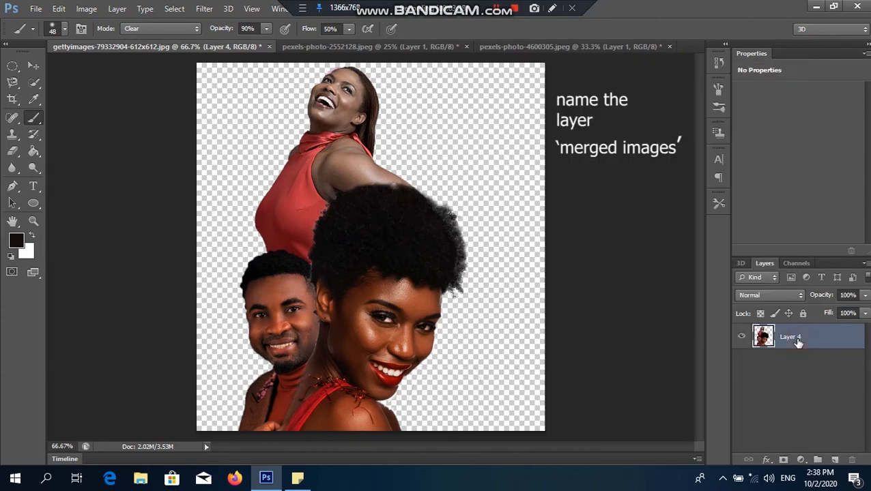
double_click(794, 337)
text(merged ima)
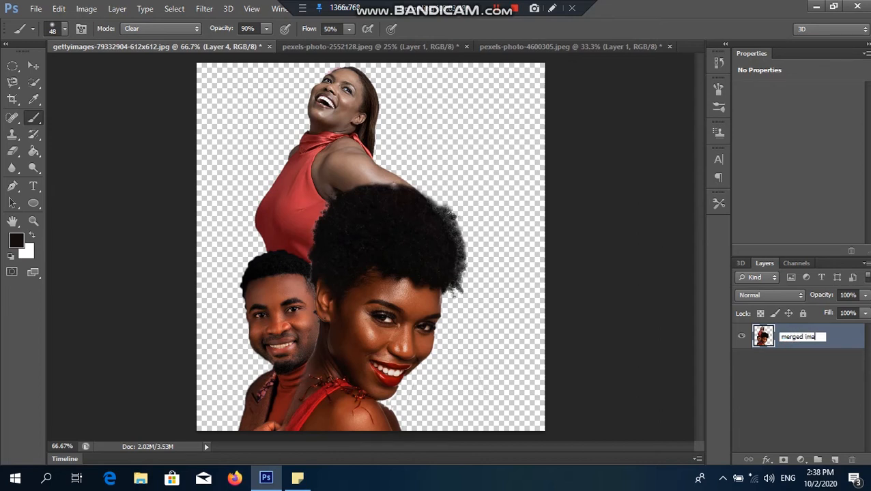
key(Return)
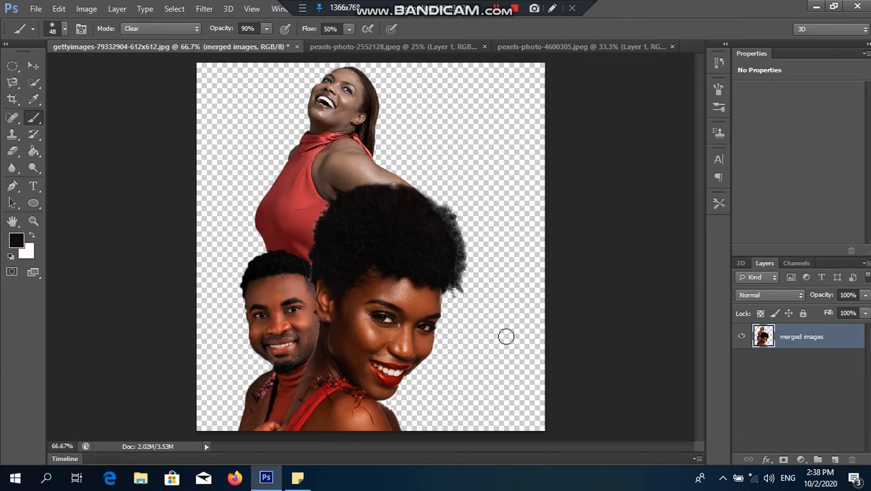
Add a Solid Color fill layer with the off-white color f6f0f1
click(801, 461)
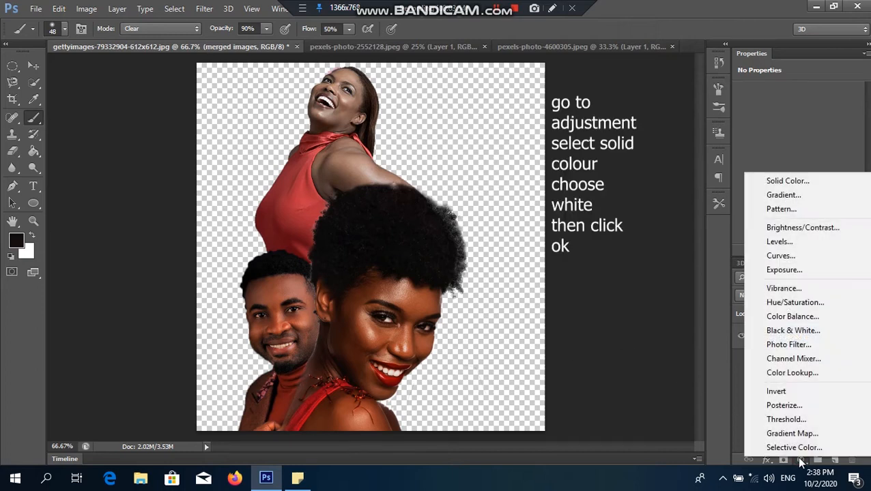
click(792, 181)
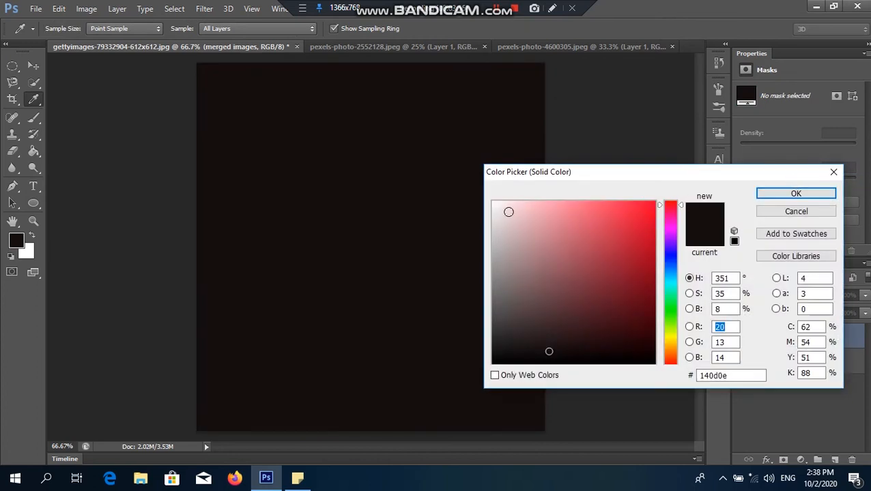
click(496, 206)
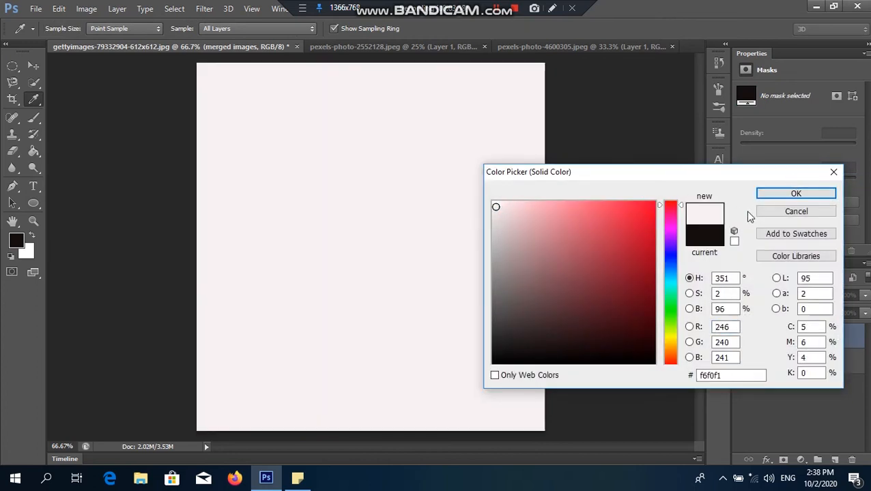
click(789, 191)
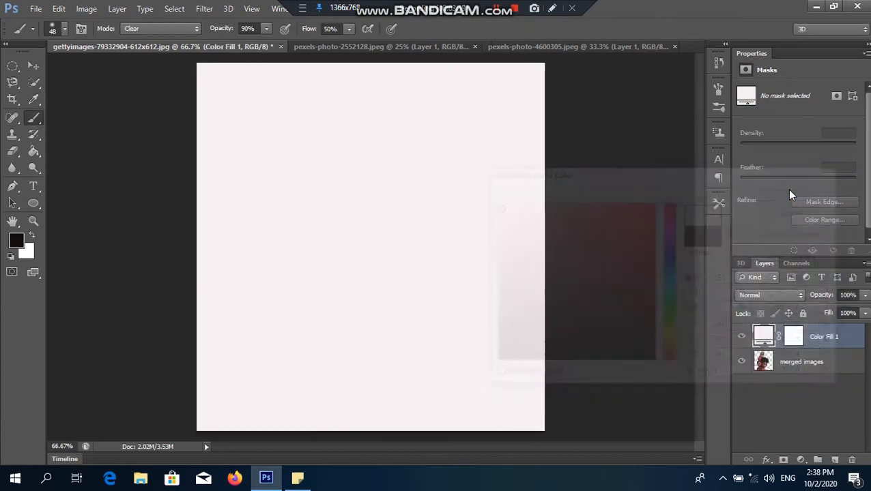
Place the color fill layer beneath the merged images layer and rename it "background"
drag(831, 337, 830, 380)
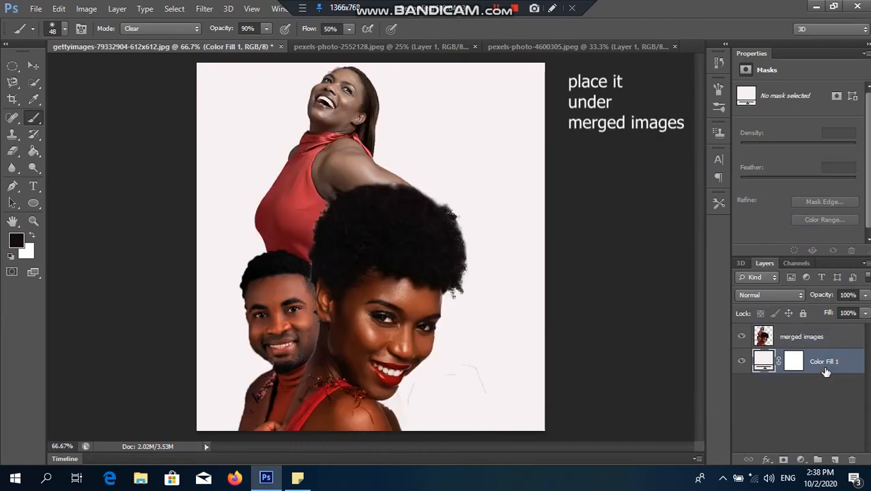
double_click(823, 364)
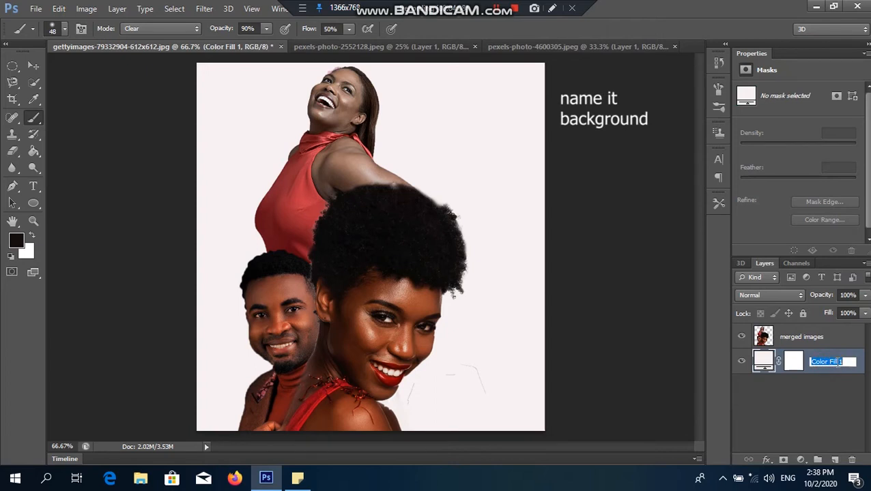
text(background)
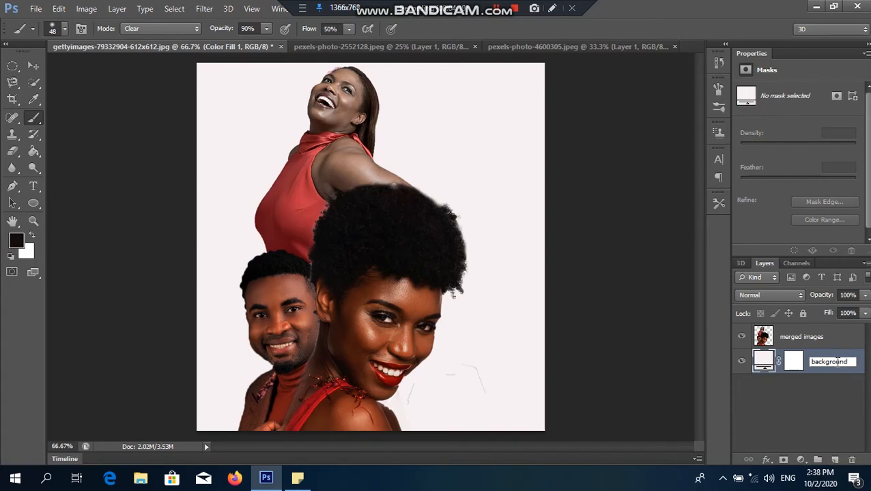
key(Return)
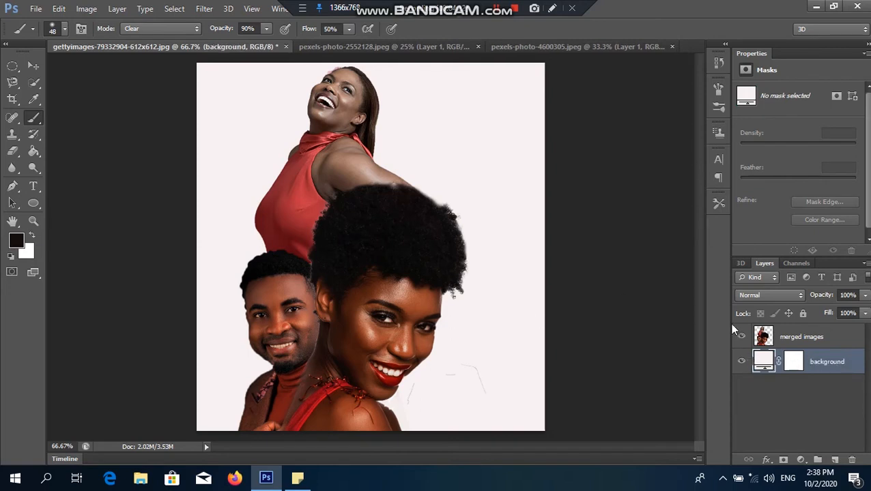
Shift the merged images layer slightly right so the three people sit nearer the canvas center
click(781, 340)
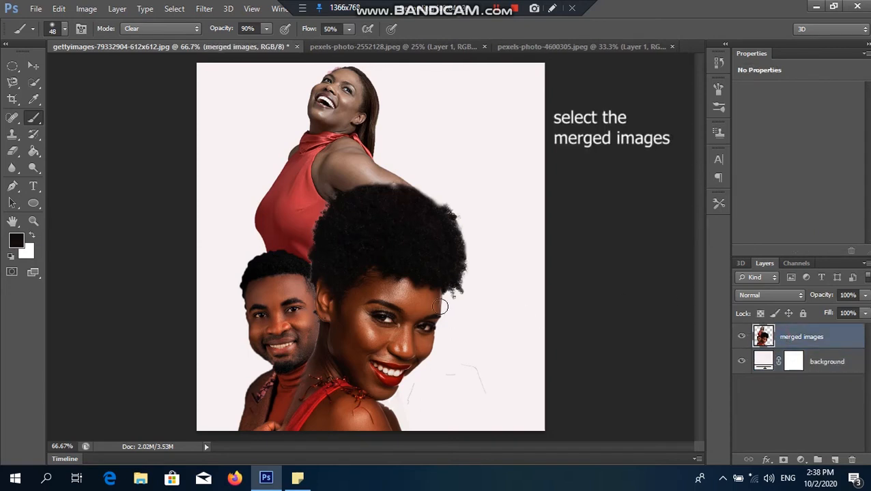
click(32, 67)
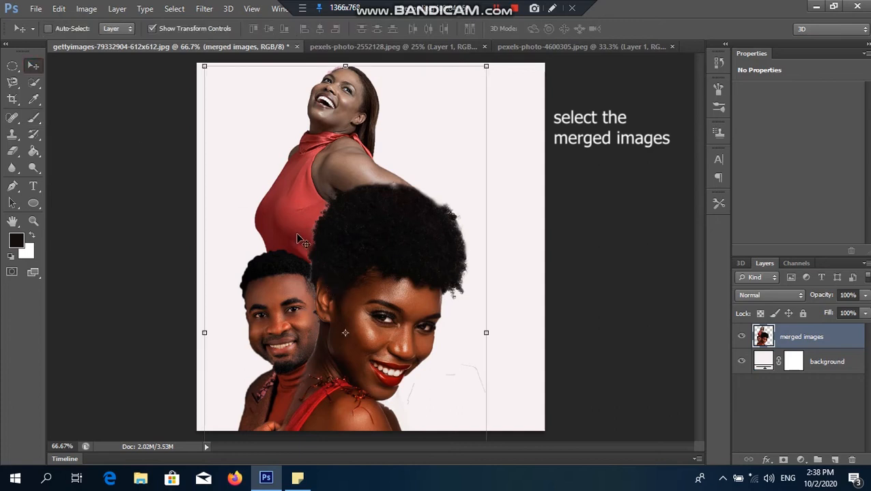
drag(298, 239, 331, 244)
Desaturate the merged images layer and turn off the display of transform controls
click(86, 9)
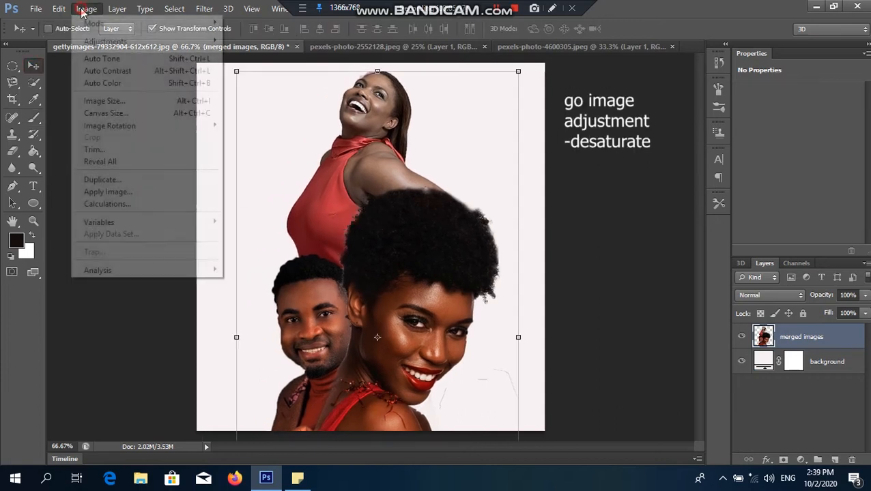
mouse_move(103, 42)
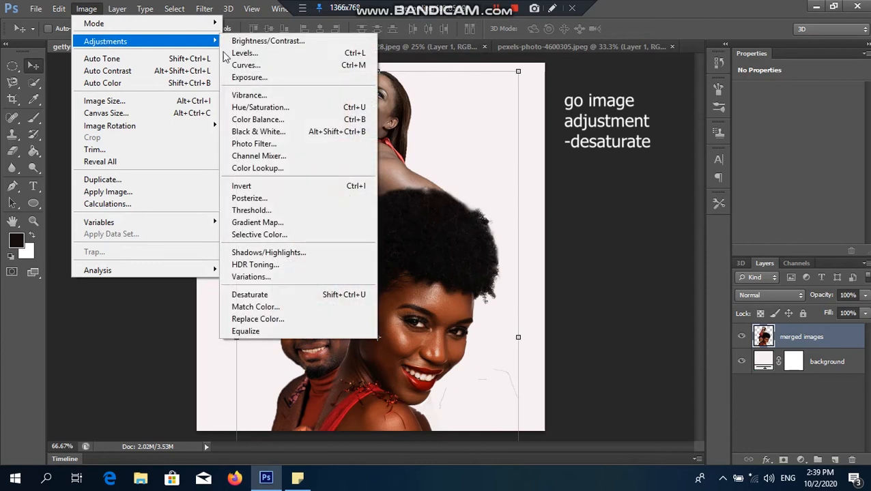
click(282, 295)
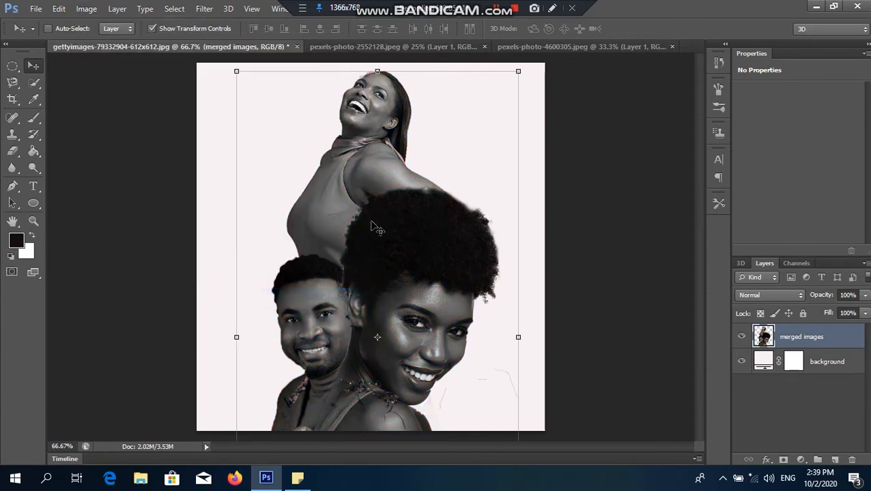
click(152, 28)
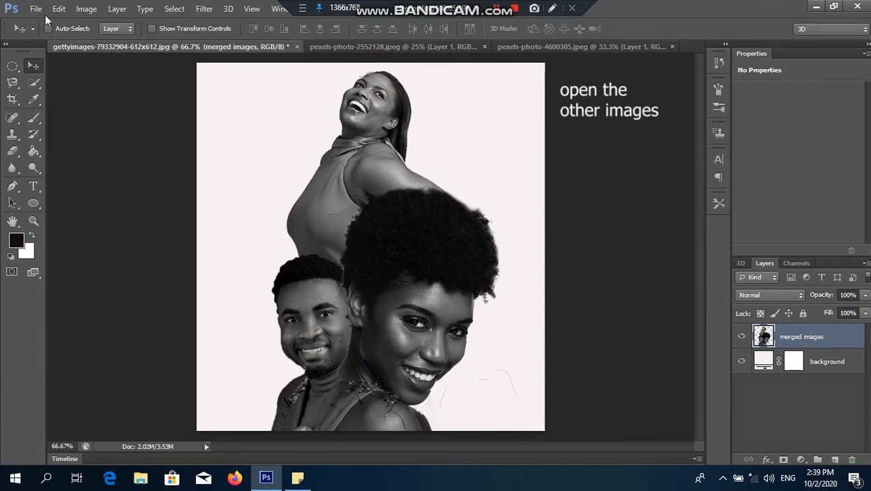
Open the three nature images from the MY PROJECT folder: the birds at sunset, the dark orange sunset and the mountain lake
click(35, 8)
click(42, 35)
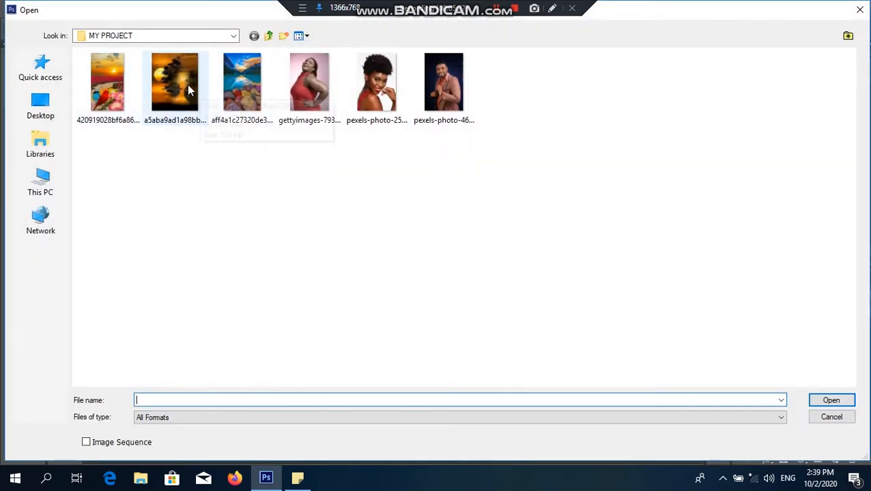
click(109, 92)
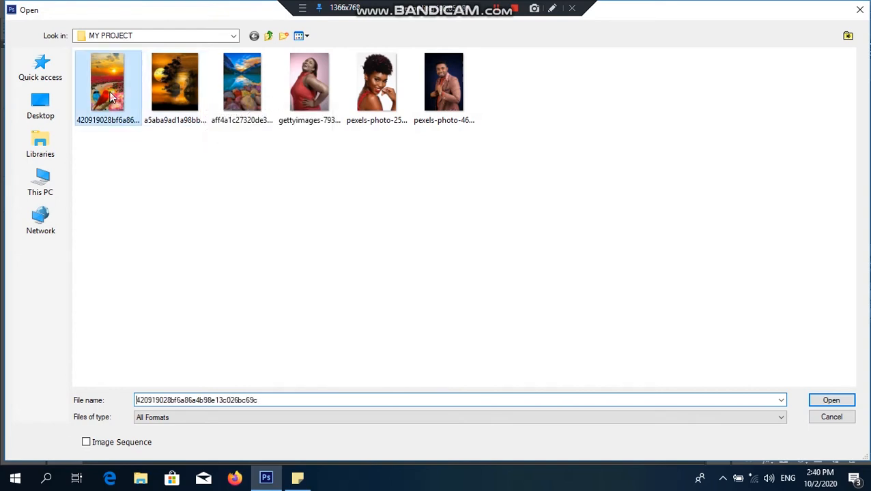
ctrl+click(242, 82)
key(Return)
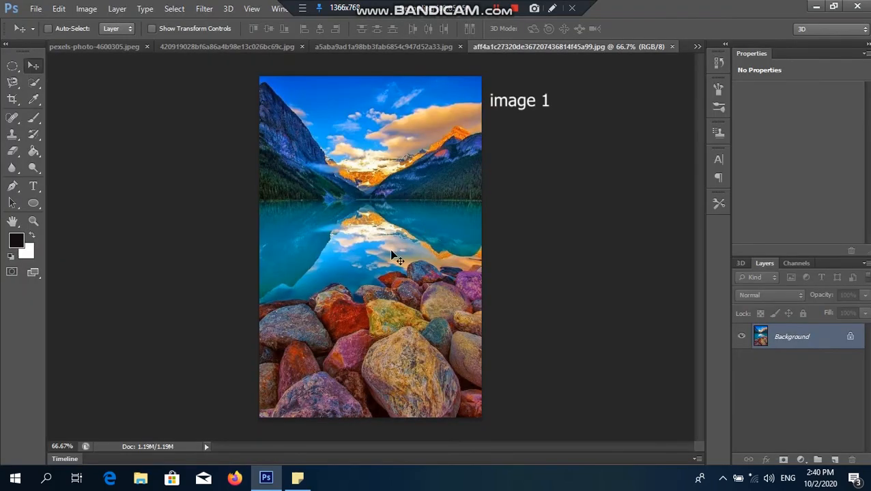
Copy the sunset image with the two birds into the mountain lake document, covering the lake picture
click(202, 47)
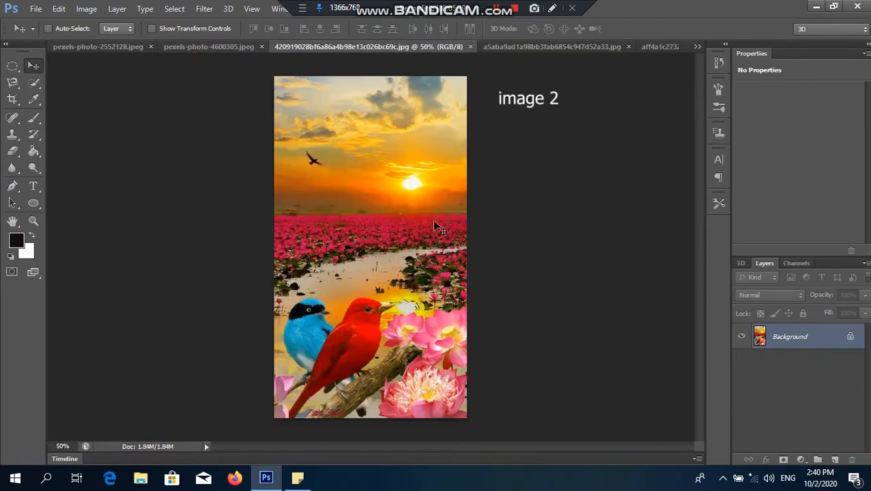
mouse_move(409, 304)
mouse_down()
mouse_move(349, 232)
mouse_move(331, 169)
mouse_move(172, 60)
mouse_move(204, 51)
mouse_move(290, 123)
mouse_up()
Brush away the sunset sky and upper flower field on Layer 1 with a large soft brush in Clear mode, revealing the mountain lake
key(b)
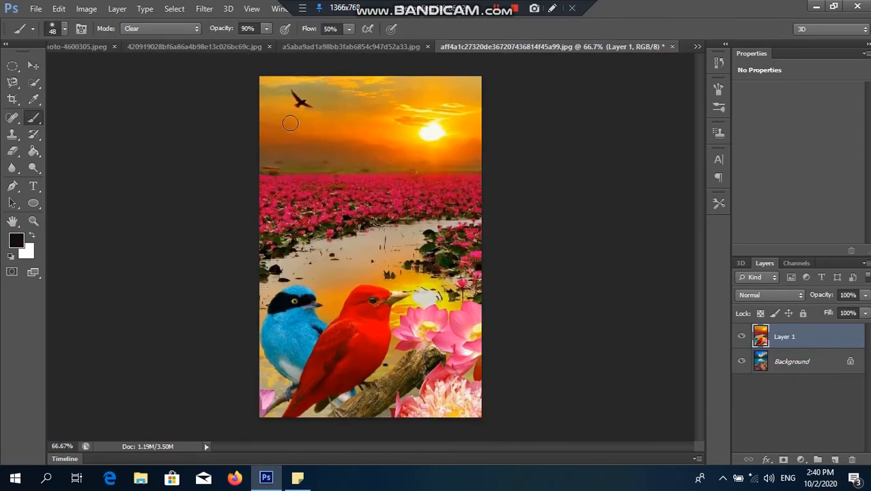
click(65, 29)
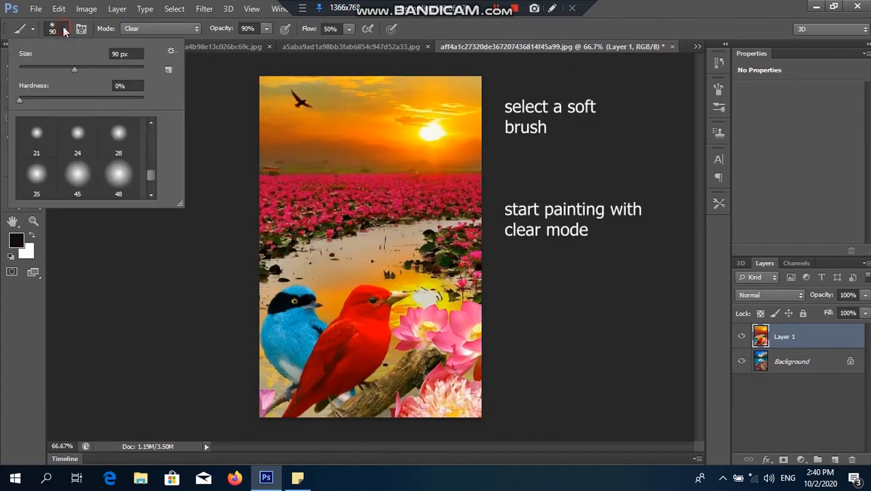
click(117, 171)
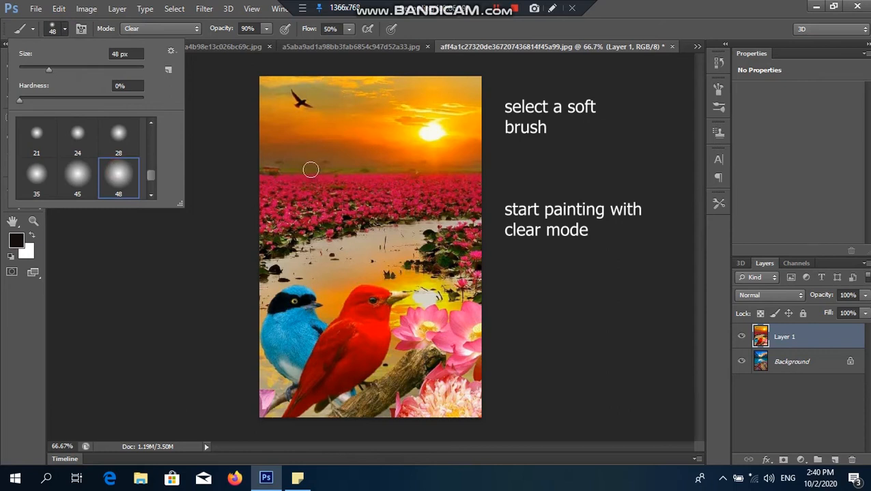
key(Return)
right_click(300, 142)
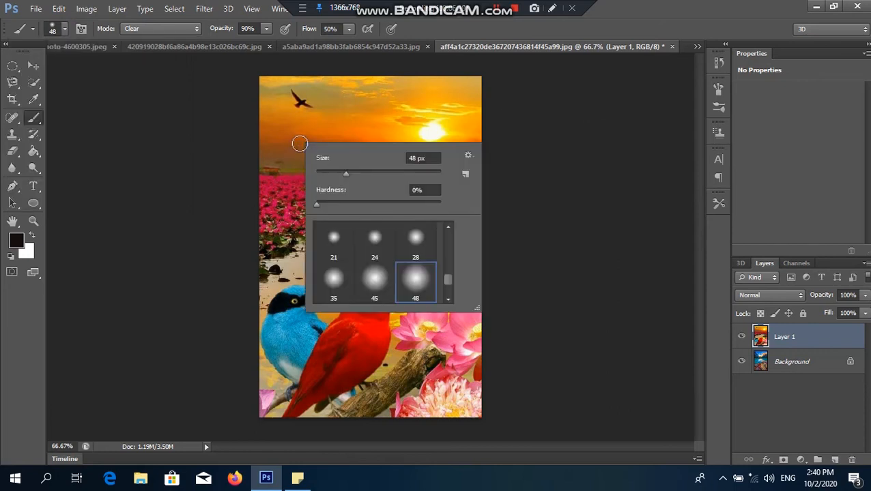
click(380, 172)
click(356, 115)
mouse_move(356, 116)
mouse_down()
mouse_move(321, 115)
mouse_move(428, 128)
mouse_move(280, 102)
mouse_move(320, 87)
mouse_move(447, 91)
mouse_move(406, 117)
mouse_move(249, 144)
mouse_move(298, 127)
mouse_move(219, 96)
mouse_move(253, 81)
mouse_move(463, 97)
mouse_move(513, 91)
mouse_move(454, 85)
mouse_move(443, 136)
mouse_move(383, 151)
mouse_move(437, 167)
mouse_move(222, 199)
mouse_move(321, 205)
mouse_move(255, 199)
mouse_move(502, 193)
mouse_move(538, 203)
mouse_move(347, 223)
mouse_move(491, 213)
mouse_move(385, 222)
mouse_move(416, 215)
mouse_move(339, 252)
mouse_move(351, 254)
mouse_move(320, 239)
mouse_up()
Select Layer 1 and the Background of the lake document and merge them into one layer
shift+click(792, 361)
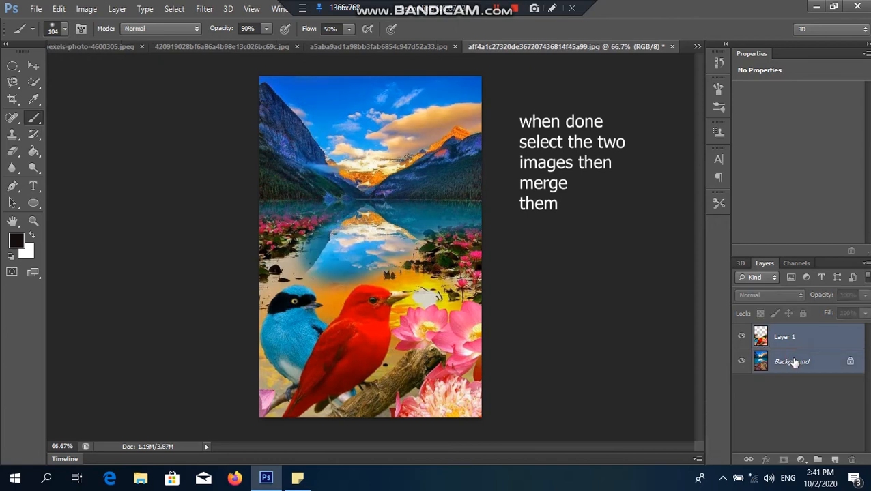
click(791, 362)
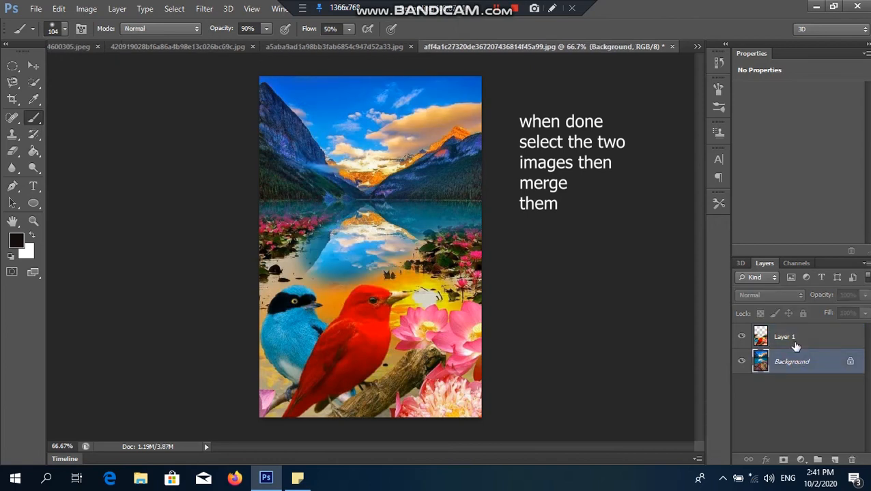
shift+click(793, 338)
right_click(798, 339)
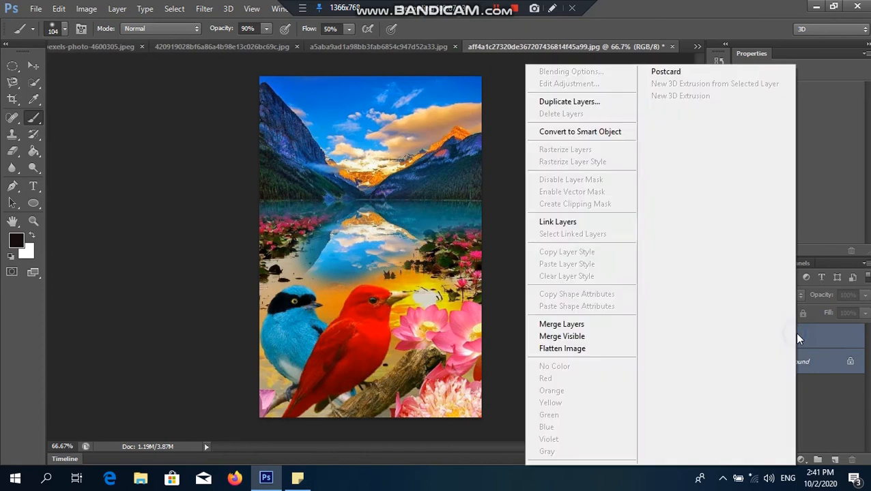
click(591, 323)
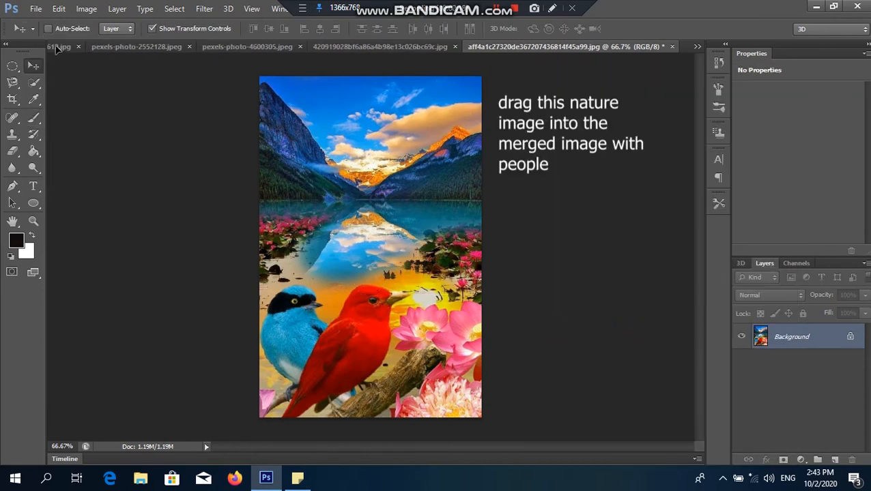
Bring the merged nature picture into the black-and-white portrait document and position it over the people
click(58, 48)
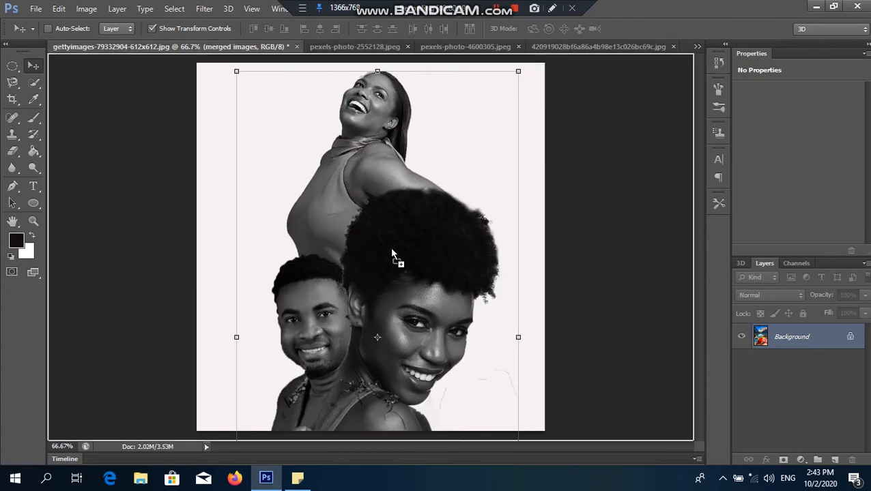
drag(396, 260, 394, 254)
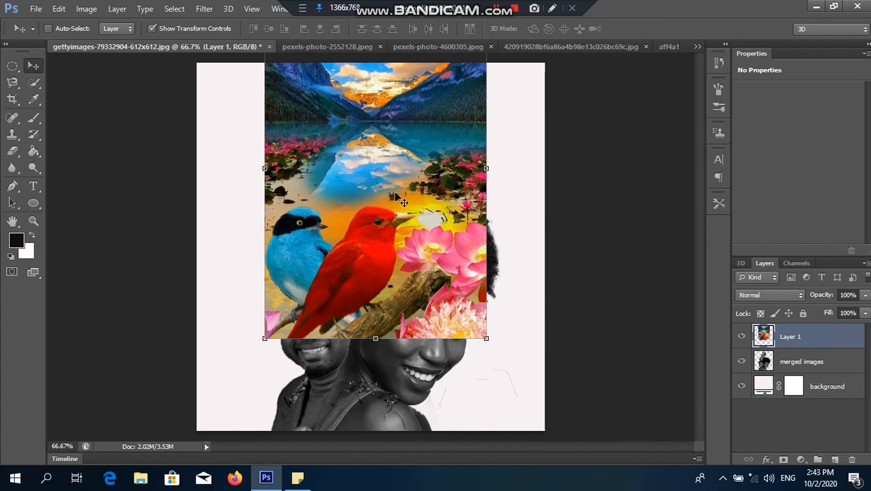
drag(403, 202, 403, 275)
Scale the nature picture on Layer 1 proportionally to 113.92% with Free Transform
key(ctrl+t)
drag(277, 82, 237, 54)
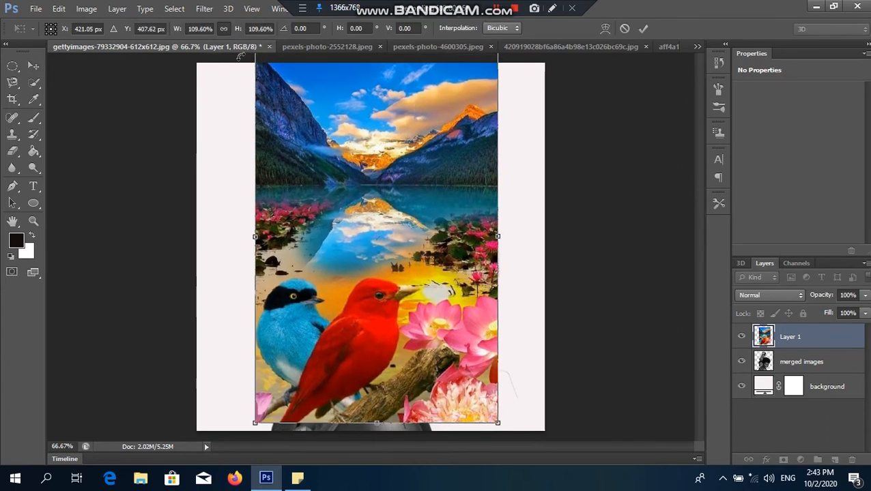
drag(499, 425, 508, 439)
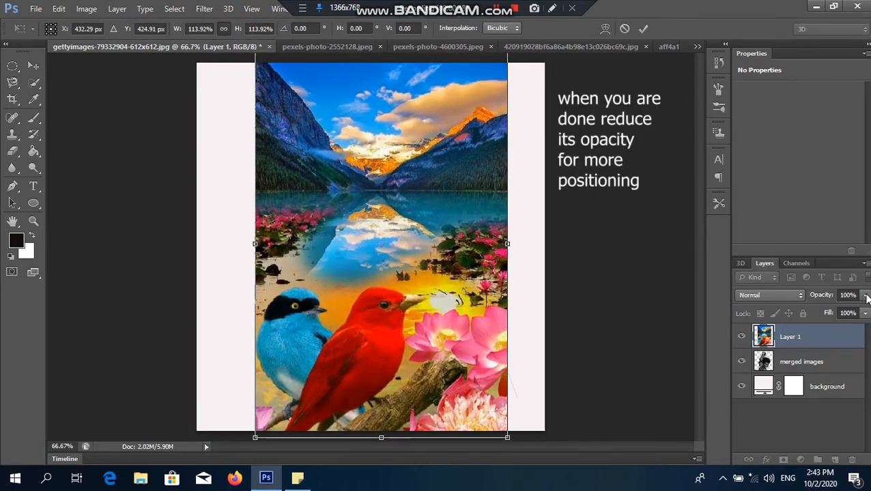
Lower Layer 1's opacity to 56% and enlarge and reposition it until it covers the three people
drag(866, 296, 836, 310)
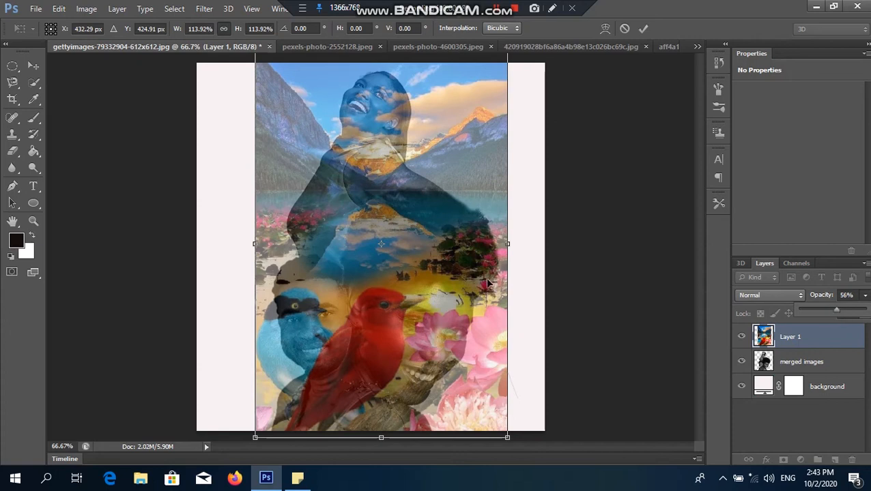
mouse_move(362, 346)
mouse_down()
mouse_move(359, 372)
mouse_move(358, 334)
mouse_up()
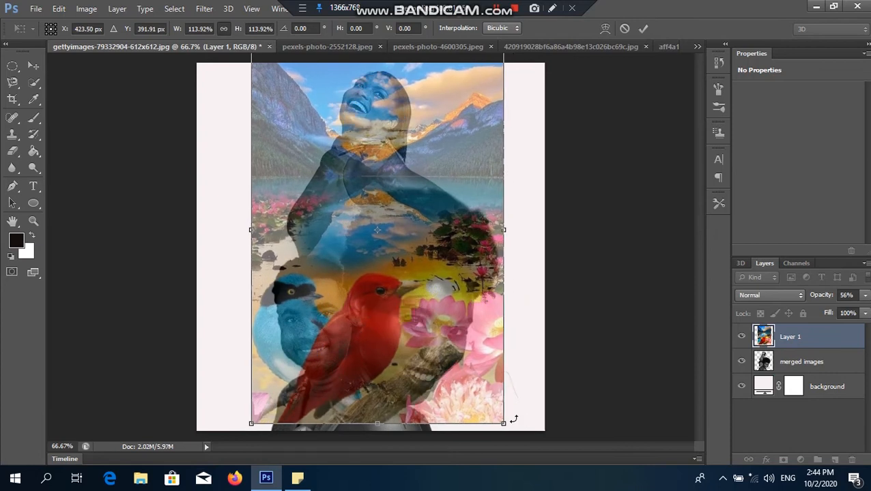
drag(503, 422, 521, 451)
mouse_move(380, 362)
mouse_down()
mouse_move(380, 340)
mouse_move(377, 353)
mouse_up()
Restore Layer 1's opacity to 100% and rename the layer "nature"
click(865, 294)
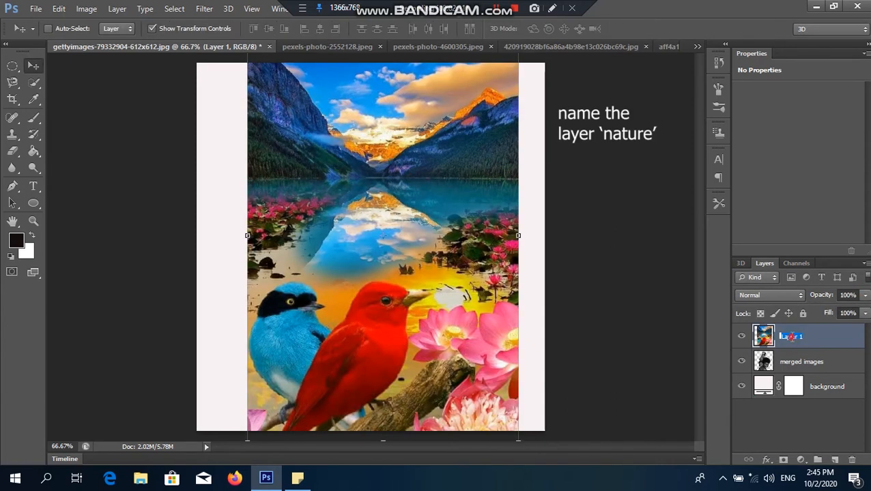
double_click(790, 336)
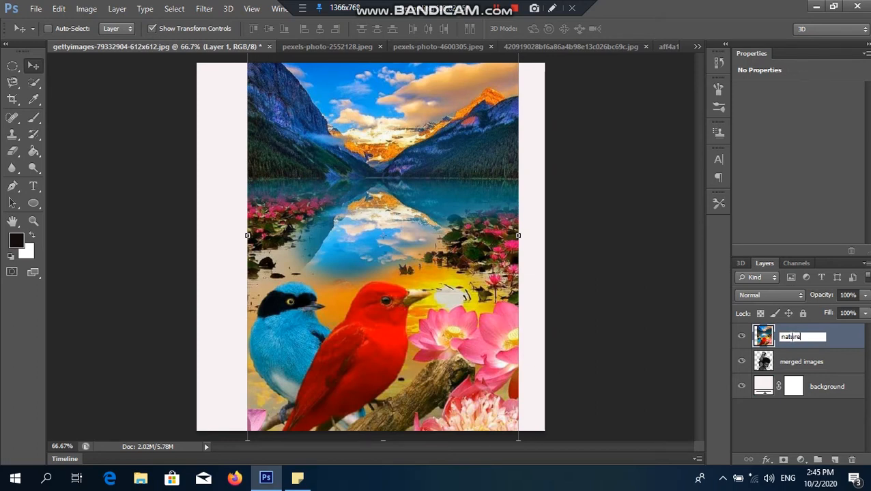
key(Return)
Load the outline of the merged images layer as a selection and add it as a layer mask on the nature layer
click(812, 364)
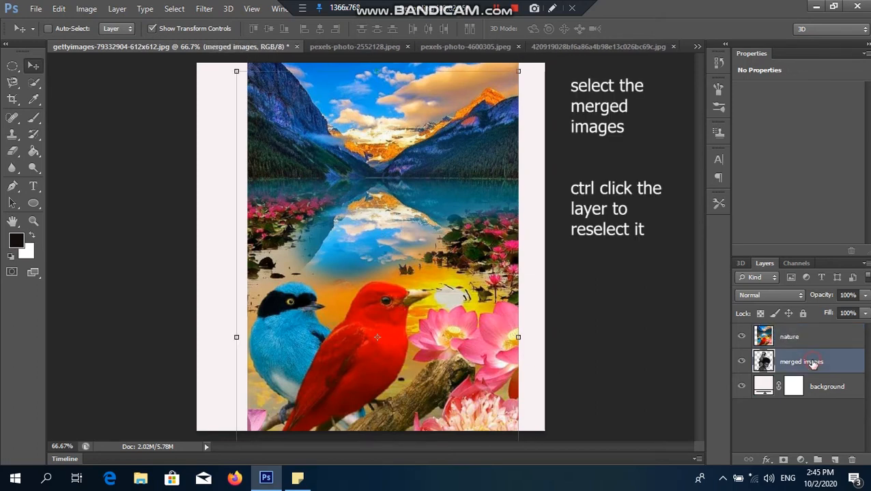
ctrl+click(764, 361)
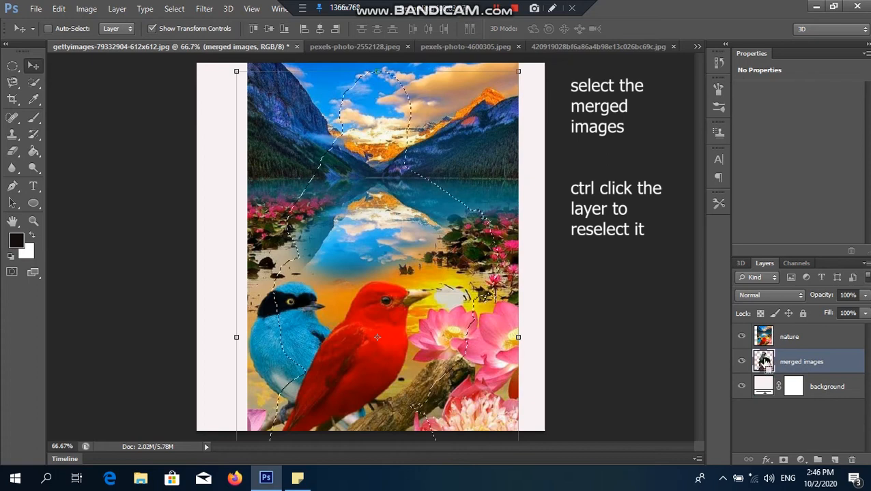
click(804, 338)
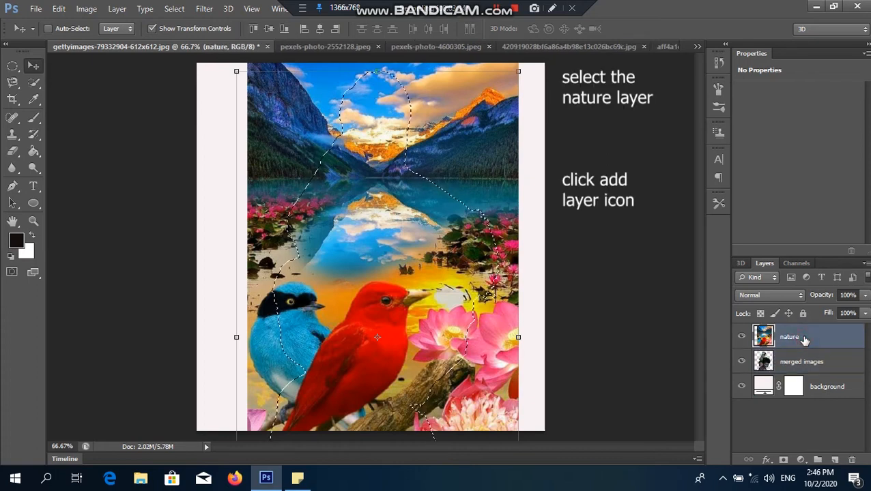
click(783, 460)
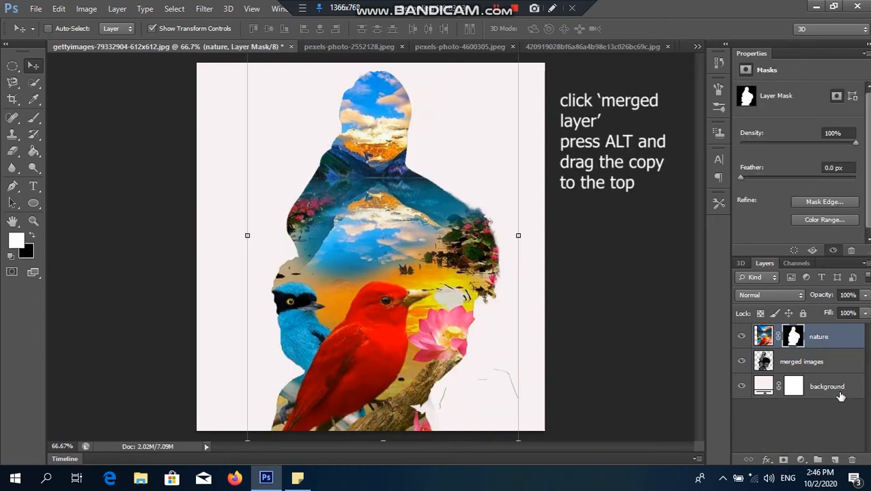
Duplicate the merged images layer and place the copy at the top of the layer stack
mouse_move(800, 362)
mouse_down()
mouse_move(774, 340)
mouse_move(783, 328)
mouse_up()
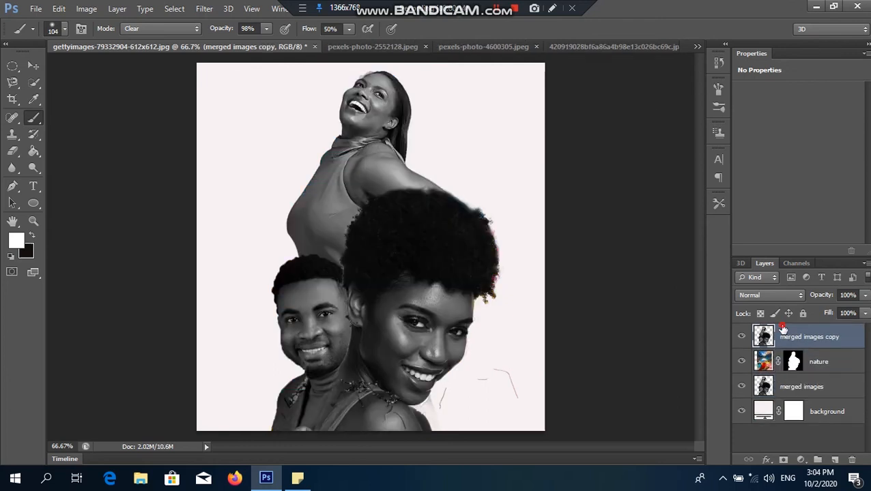
Set the merged images copy layer's blend mode to Lighten and its opacity to 71%
click(798, 294)
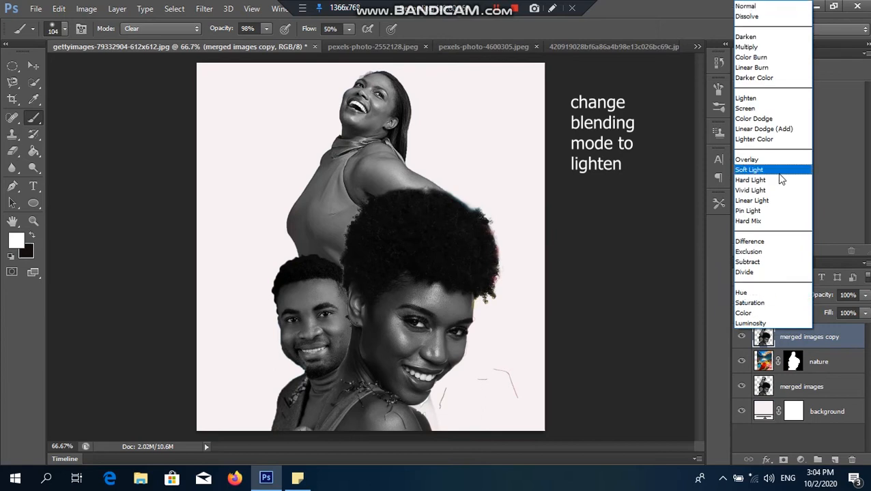
click(745, 98)
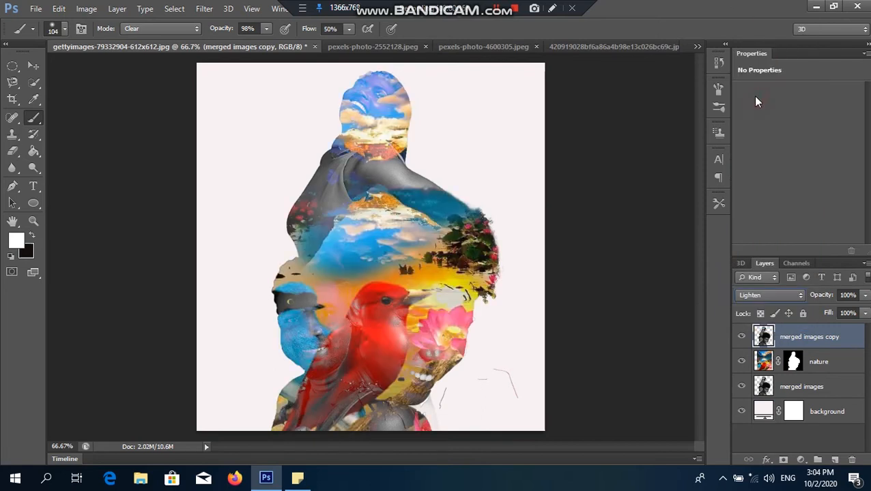
click(866, 295)
drag(861, 309, 845, 309)
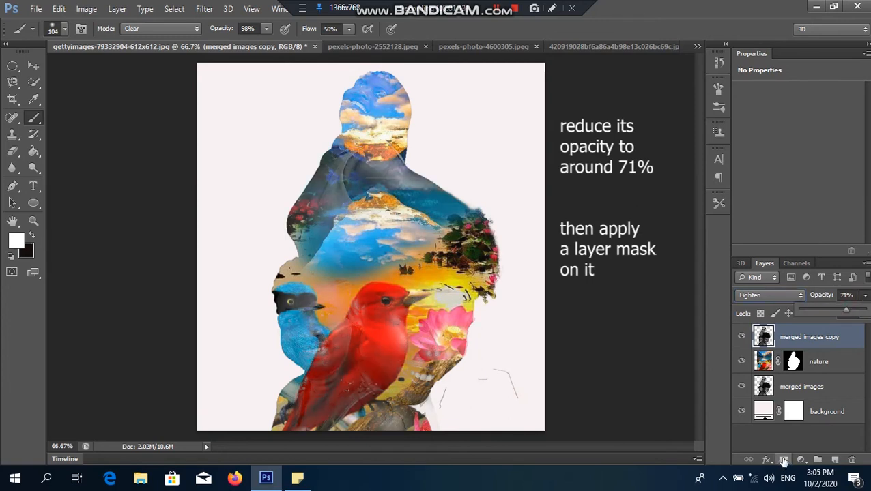
Add a layer mask to merged images copy and paint black over the upper woman's neck and shoulder, continuing downward at 57% brush opacity
click(783, 461)
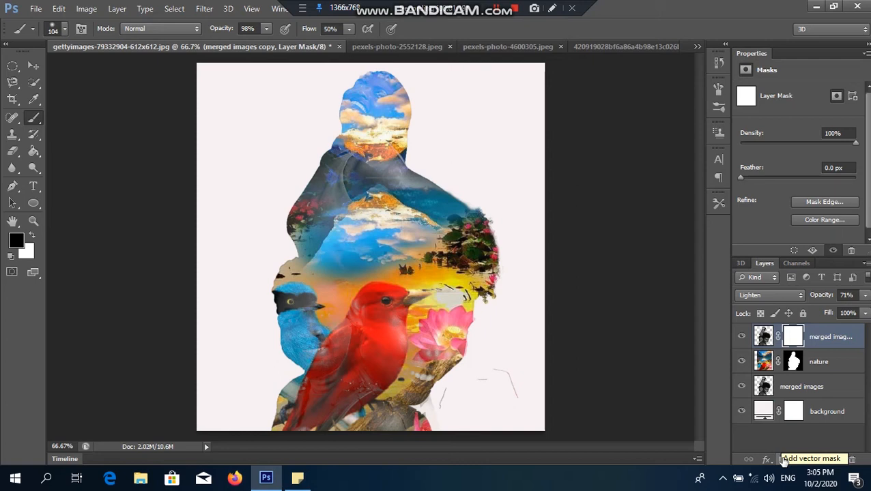
click(792, 337)
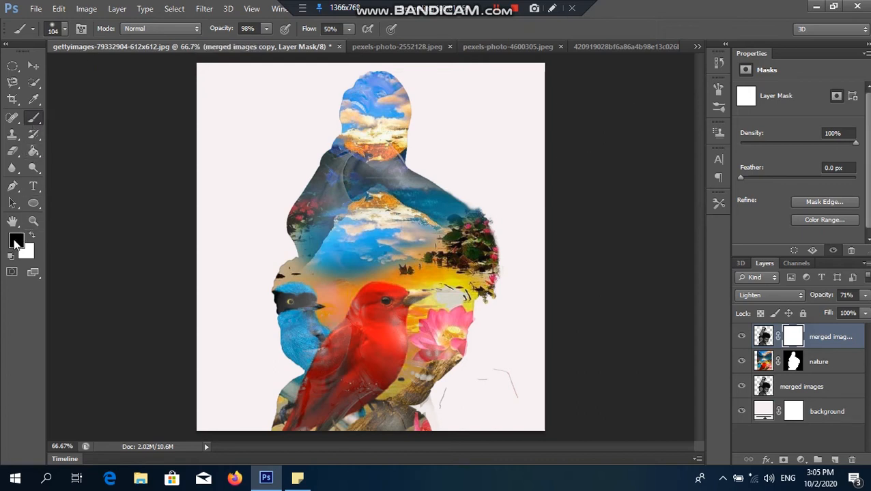
mouse_move(355, 150)
mouse_down()
mouse_move(377, 108)
mouse_move(376, 89)
mouse_move(401, 98)
mouse_move(412, 119)
mouse_move(394, 135)
mouse_move(404, 123)
mouse_move(382, 194)
mouse_move(391, 164)
mouse_move(370, 187)
mouse_move(384, 160)
mouse_move(405, 191)
mouse_move(394, 172)
mouse_move(410, 185)
mouse_up()
mouse_move(395, 143)
mouse_down()
mouse_move(384, 215)
mouse_move(399, 196)
mouse_move(378, 224)
mouse_move(392, 211)
mouse_move(436, 205)
mouse_move(407, 195)
mouse_move(469, 237)
mouse_move(458, 219)
mouse_move(480, 247)
mouse_move(478, 229)
mouse_move(482, 250)
mouse_move(459, 217)
mouse_move(439, 214)
mouse_move(448, 235)
mouse_move(377, 232)
mouse_move(395, 217)
mouse_move(392, 160)
mouse_move(372, 207)
mouse_up()
key(5)
key(7)
mouse_move(424, 251)
mouse_down()
mouse_move(459, 243)
mouse_move(427, 227)
mouse_move(399, 238)
mouse_up()
mouse_move(332, 315)
mouse_down()
mouse_move(352, 390)
mouse_move(384, 321)
mouse_up()
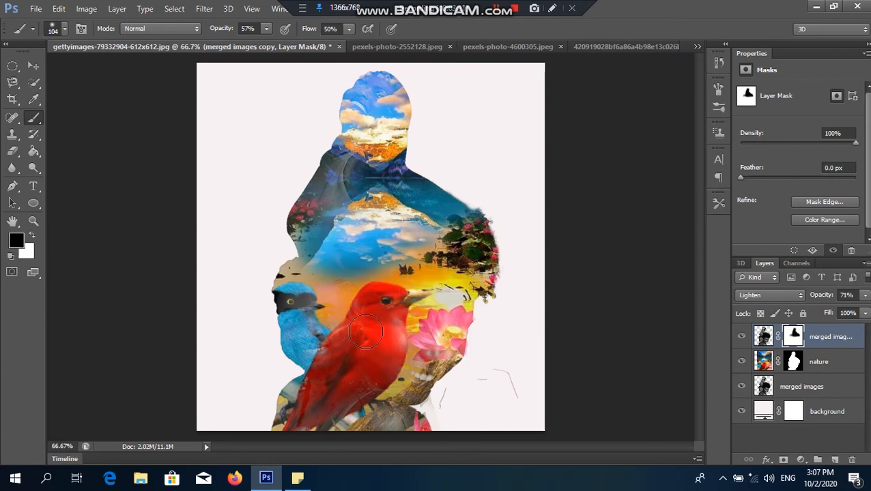
Set the brush opacity to 88% and paint black on the same mask over the red bird and the upper woman's torso
drag(266, 28, 288, 45)
click(374, 316)
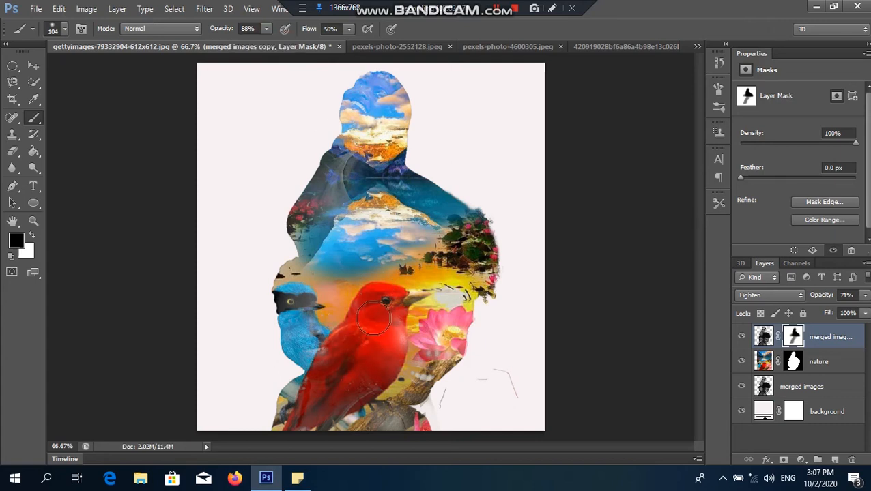
mouse_move(351, 366)
mouse_down()
mouse_move(301, 418)
mouse_move(312, 391)
mouse_move(314, 413)
mouse_move(365, 387)
mouse_move(340, 404)
mouse_move(375, 363)
mouse_move(373, 373)
mouse_move(400, 295)
mouse_move(390, 339)
mouse_up()
mouse_move(408, 295)
mouse_down()
mouse_move(376, 299)
mouse_move(369, 340)
mouse_move(378, 321)
mouse_up()
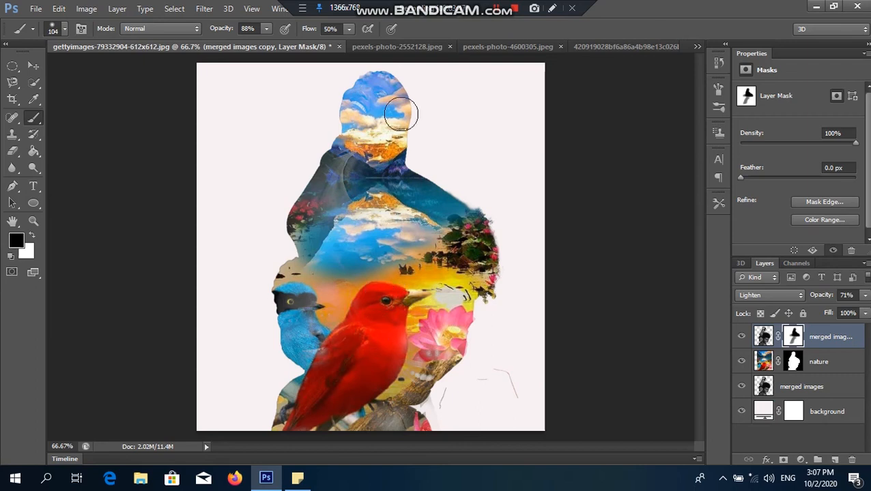
mouse_move(355, 218)
mouse_down()
mouse_move(340, 256)
mouse_move(353, 265)
mouse_move(285, 292)
mouse_move(273, 307)
mouse_move(378, 205)
mouse_up()
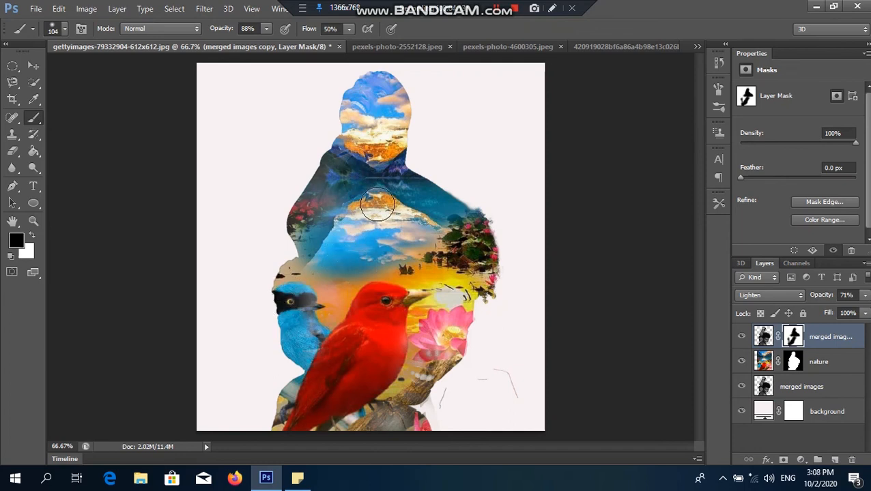
Paint black on the nature layer's mask to reveal the three faces and the upper woman's torso
click(818, 362)
mouse_move(365, 106)
mouse_down()
mouse_move(355, 99)
mouse_move(346, 110)
mouse_move(340, 101)
mouse_move(377, 82)
mouse_move(353, 120)
mouse_move(346, 153)
mouse_up()
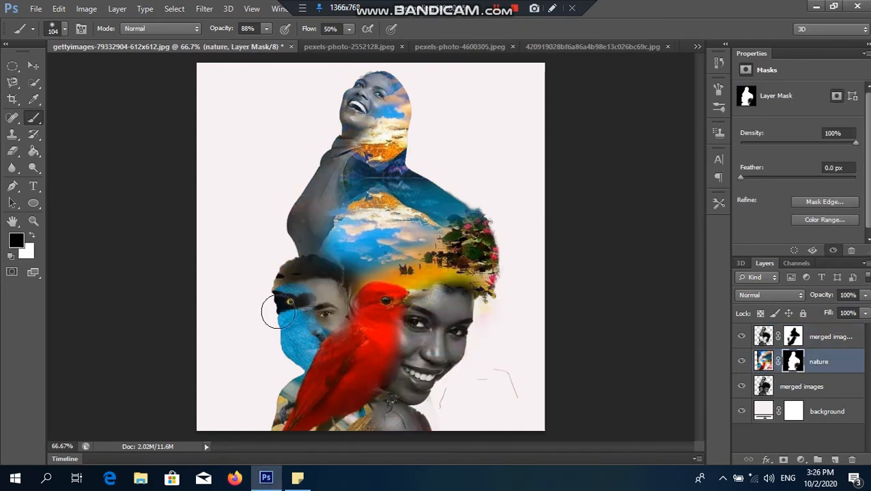
mouse_move(294, 310)
mouse_down()
mouse_move(308, 326)
mouse_move(302, 298)
mouse_move(297, 327)
mouse_move(291, 299)
mouse_move(300, 349)
mouse_move(321, 315)
mouse_move(290, 297)
mouse_up()
mouse_move(296, 354)
mouse_down()
mouse_move(313, 272)
mouse_move(333, 268)
mouse_up()
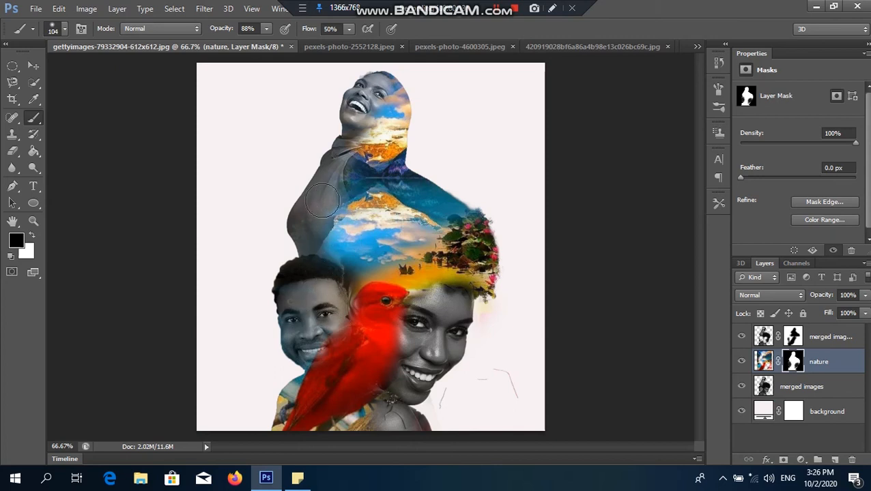
mouse_move(305, 239)
mouse_down()
mouse_move(303, 209)
mouse_move(297, 236)
mouse_move(324, 153)
mouse_move(352, 89)
mouse_move(368, 81)
mouse_move(308, 232)
mouse_up()
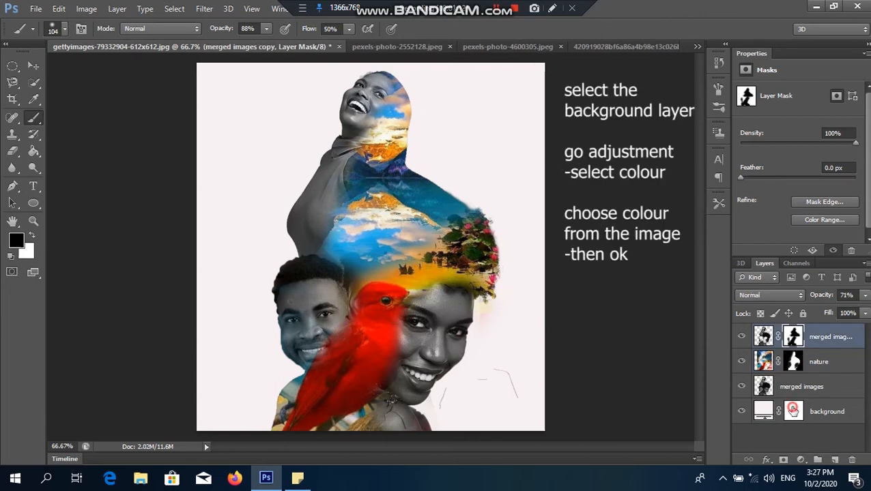
Add a Solid Color fill layer above the background layer, sampling blue #34788f from the image
click(792, 410)
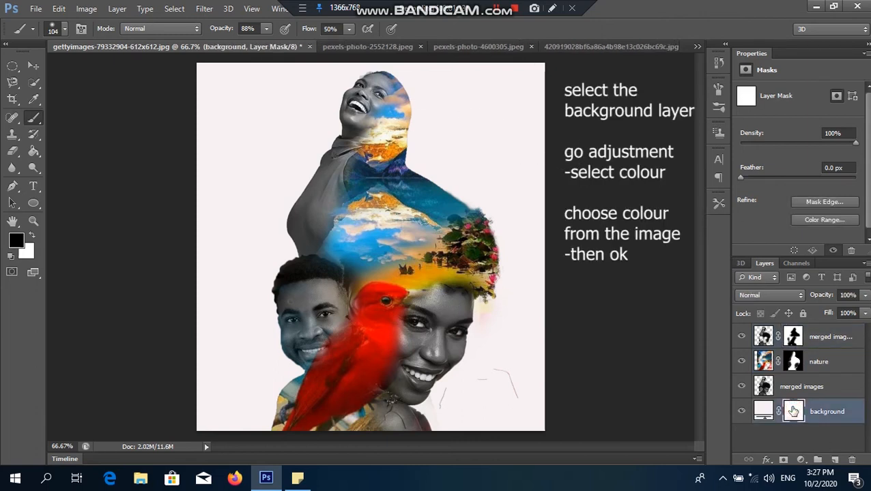
click(800, 461)
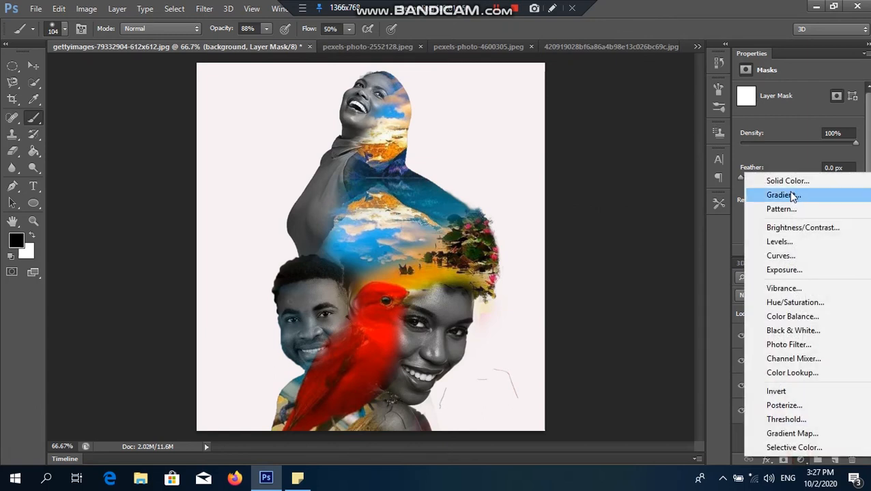
click(787, 180)
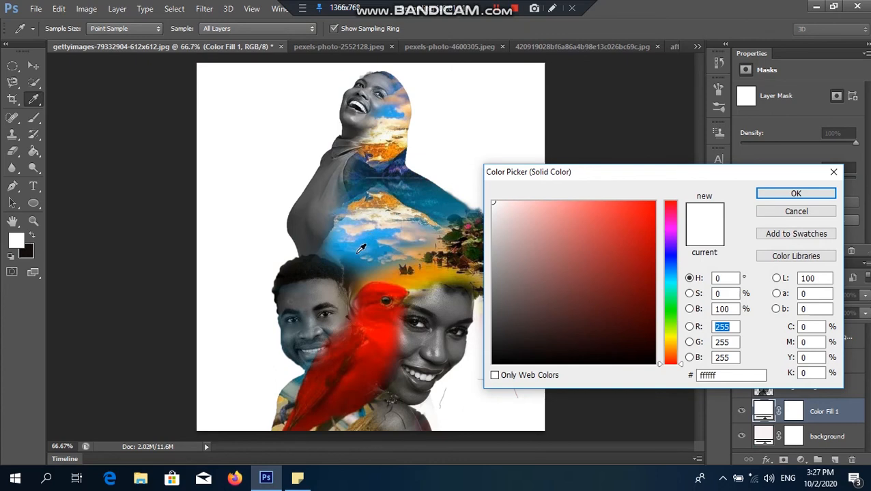
click(335, 252)
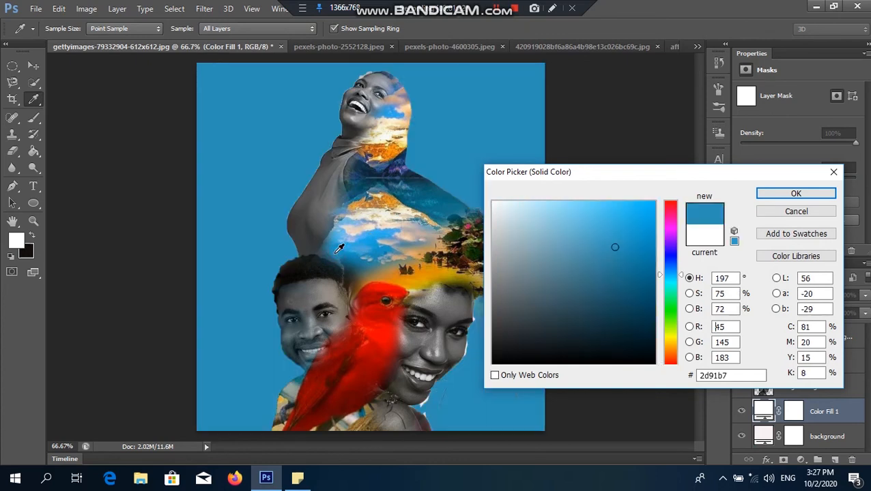
click(336, 252)
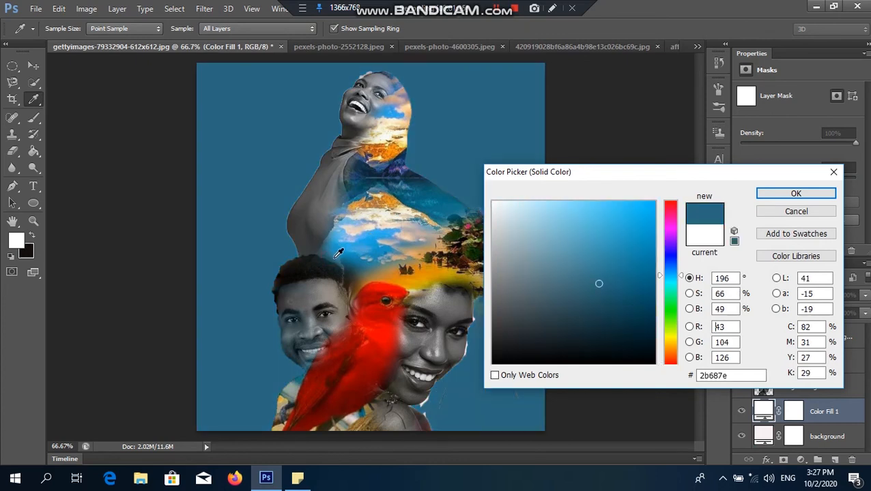
click(348, 257)
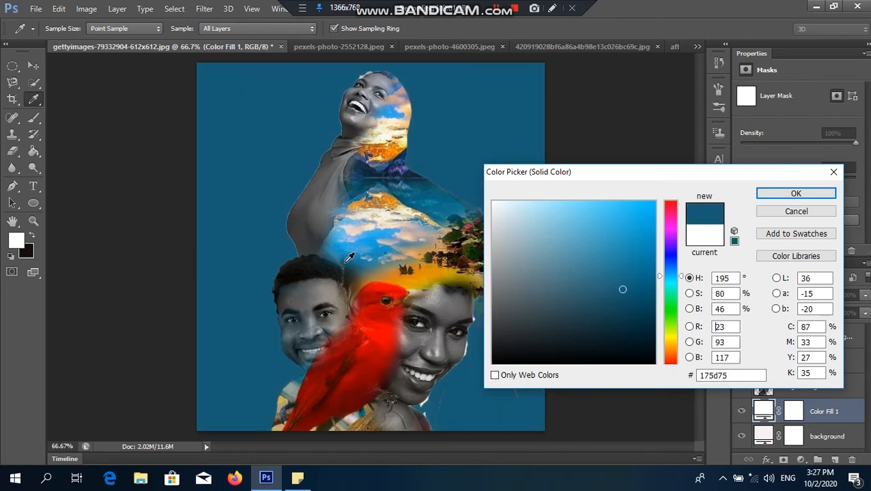
click(339, 255)
click(336, 256)
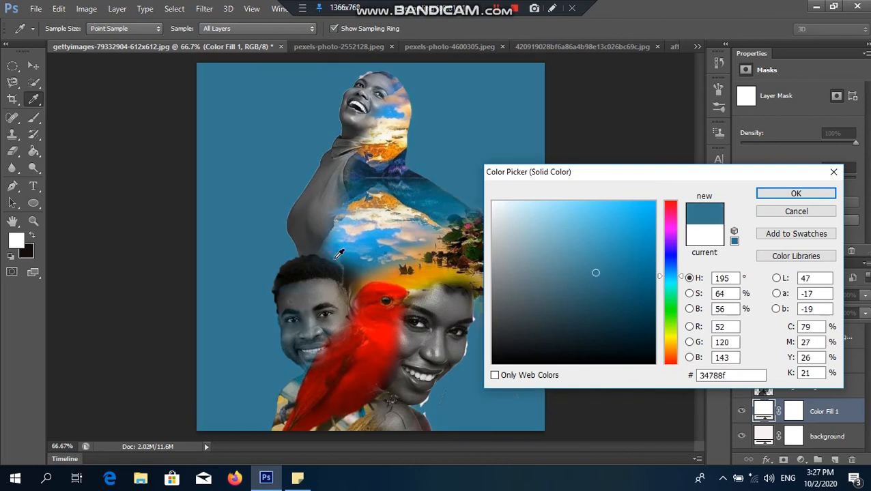
click(793, 191)
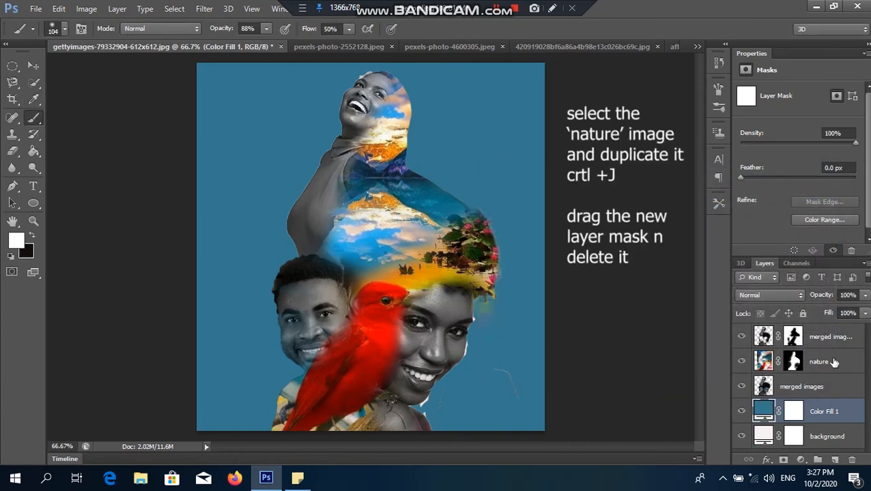
Duplicate the nature layer and delete the copy's layer mask without applying it
click(832, 361)
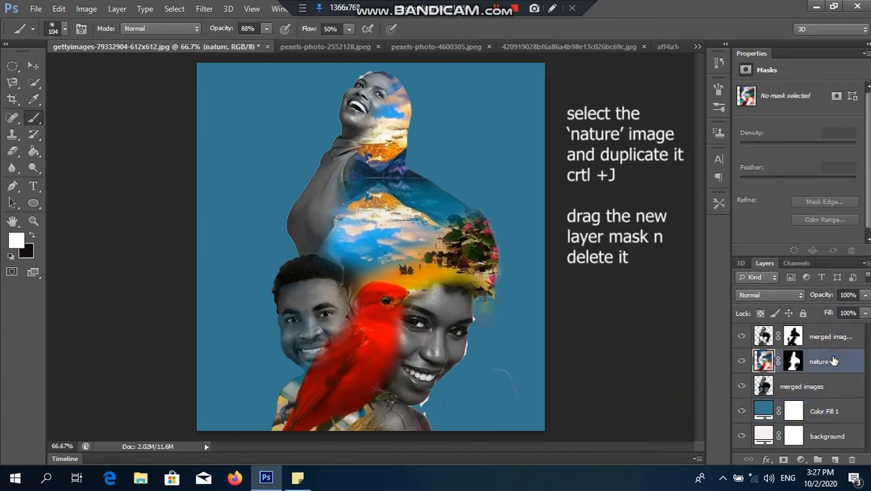
key(ctrl+j)
click(793, 362)
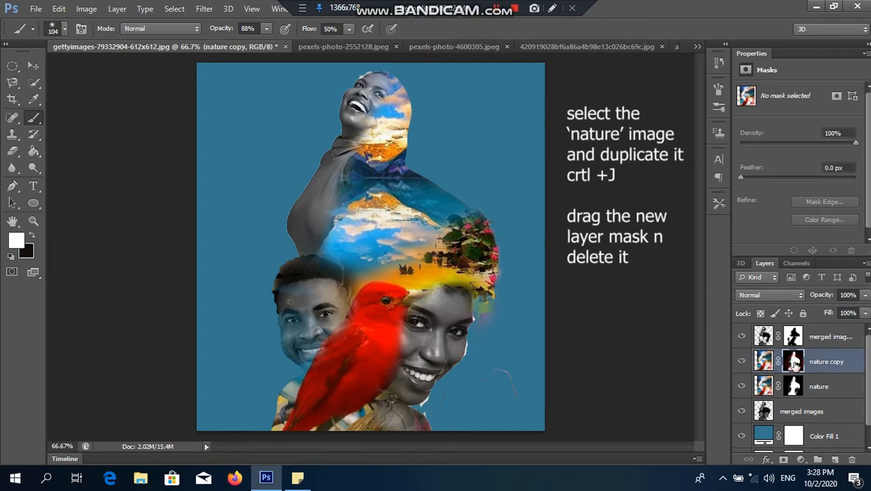
drag(793, 361, 856, 456)
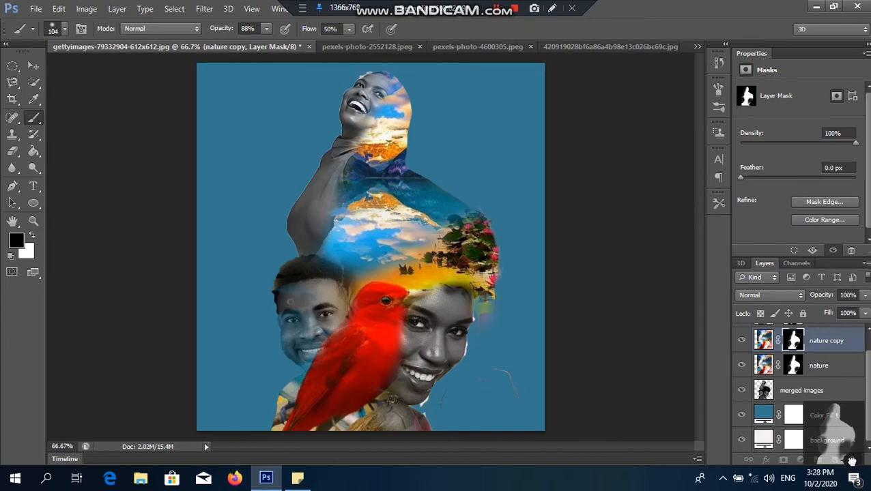
drag(854, 467, 853, 461)
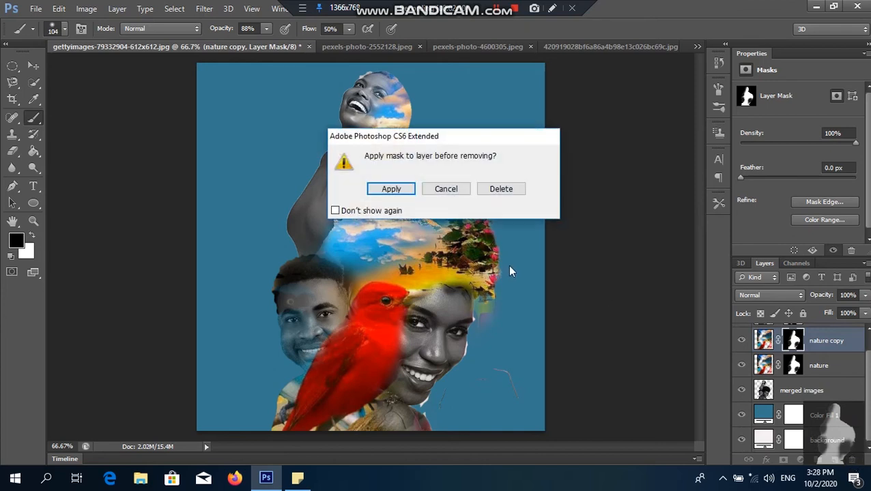
click(504, 189)
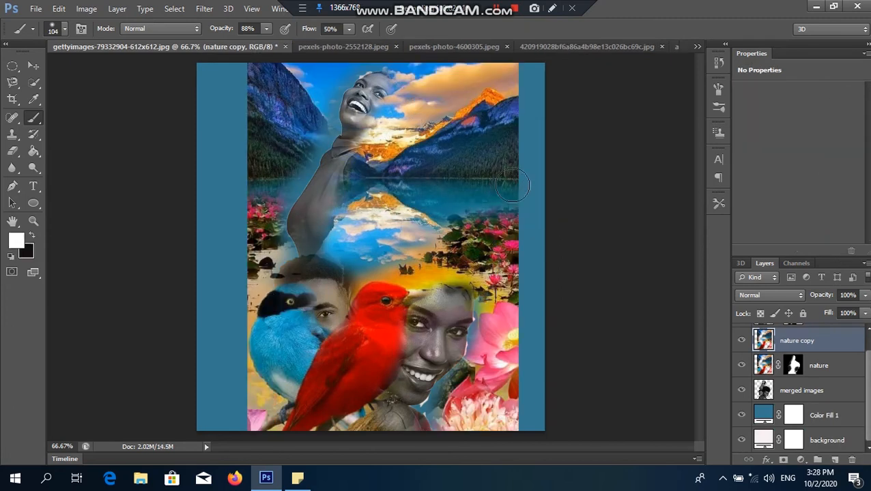
Set the nature copy layer's blend mode to Lighten and hide it with a black layer mask
click(802, 296)
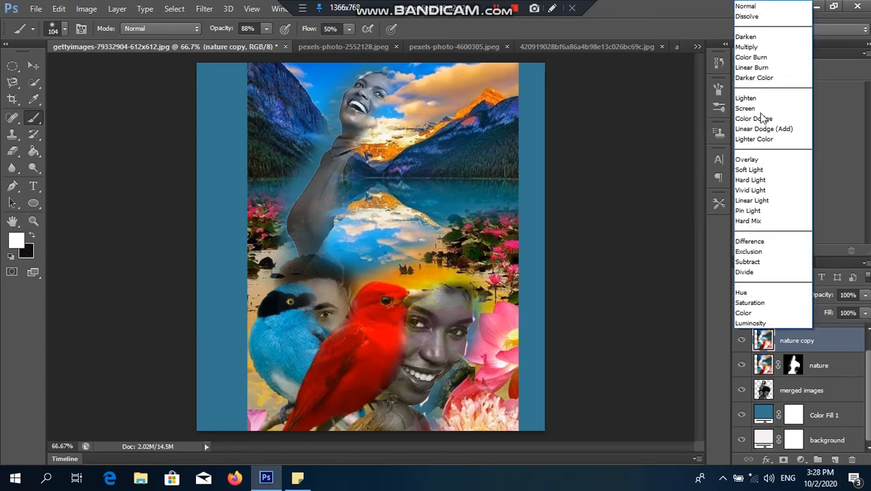
click(756, 99)
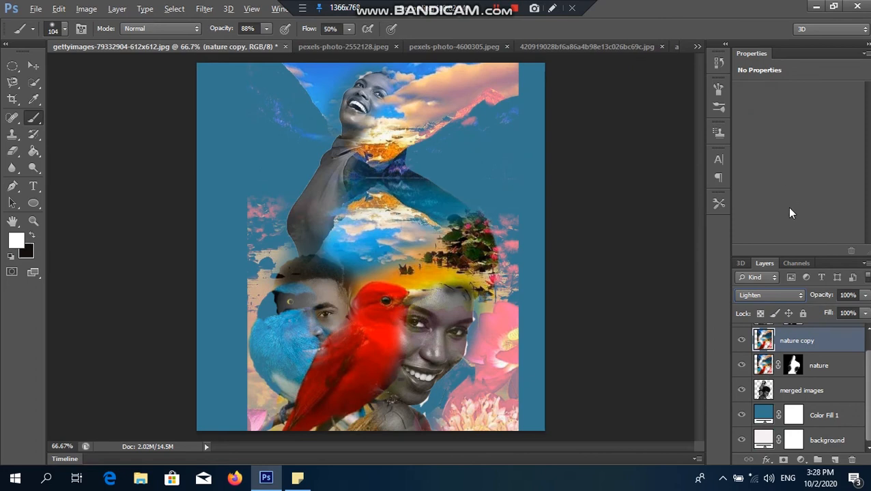
alt+click(782, 461)
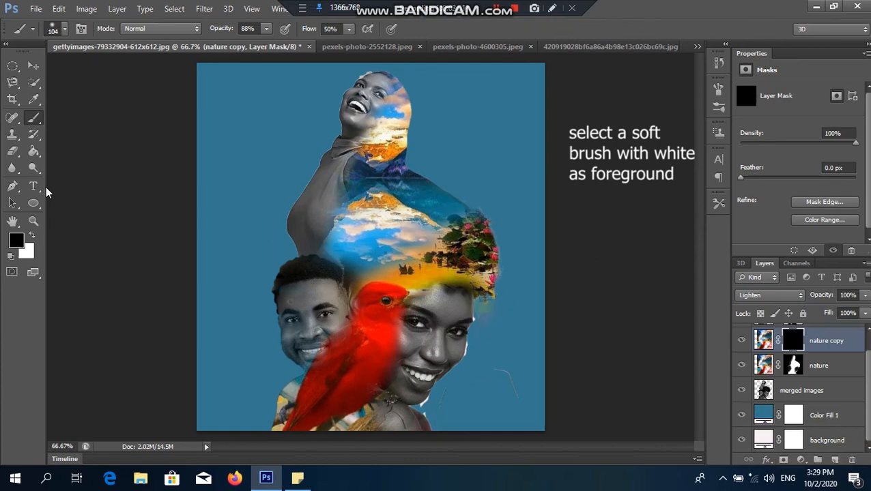
Paint white on the nature copy mask to reveal sky and clouds on both sides of the upper woman's head
click(30, 235)
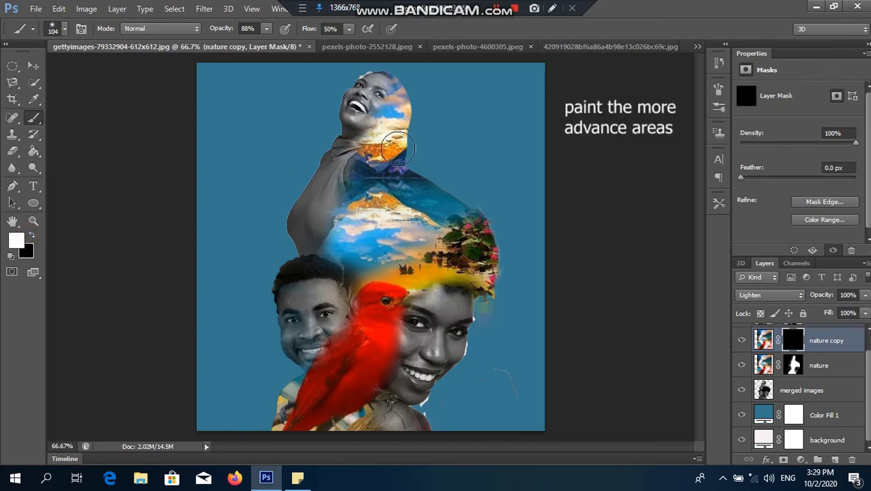
mouse_move(388, 141)
mouse_down()
mouse_move(436, 112)
mouse_move(397, 109)
mouse_move(442, 77)
mouse_move(367, 80)
mouse_move(457, 80)
mouse_move(415, 112)
mouse_move(484, 64)
mouse_move(393, 135)
mouse_move(427, 90)
mouse_up()
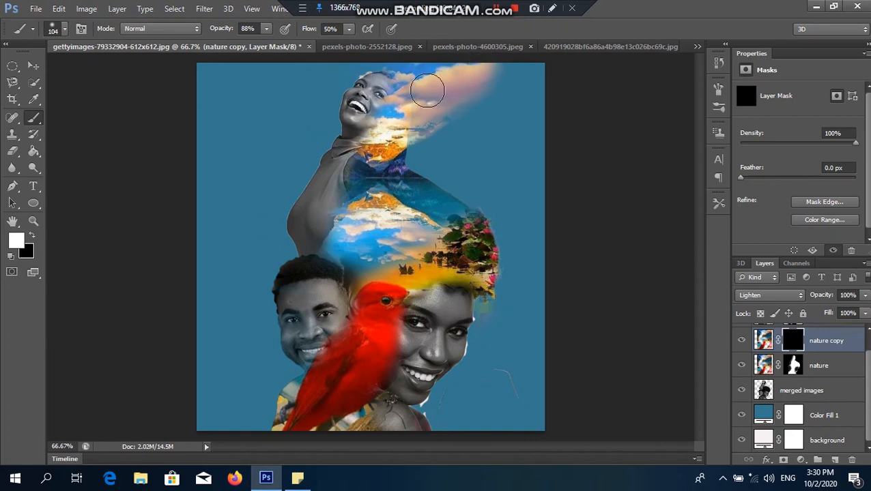
mouse_move(294, 83)
mouse_down()
mouse_move(341, 72)
mouse_move(208, 93)
mouse_move(320, 93)
mouse_up()
key(ctrl+z)
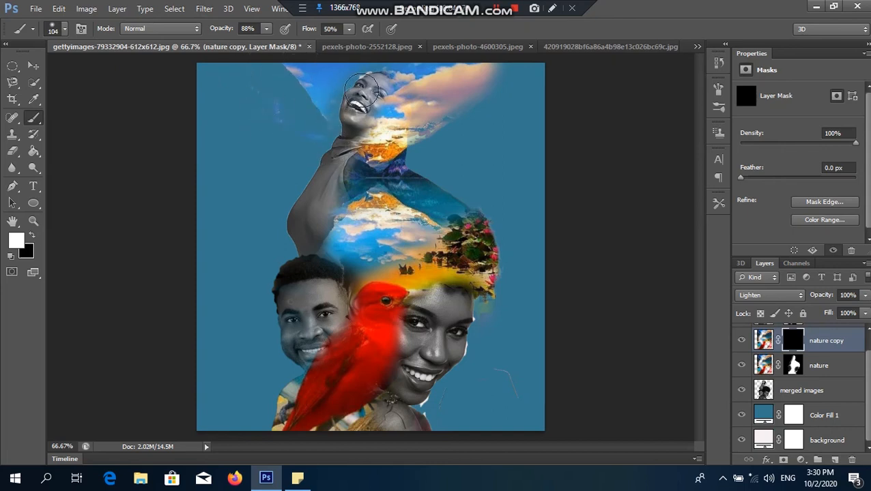
mouse_move(335, 156)
mouse_down()
mouse_move(366, 100)
mouse_move(411, 75)
mouse_move(405, 70)
mouse_move(335, 77)
mouse_move(384, 144)
mouse_move(413, 143)
mouse_move(407, 168)
mouse_move(430, 165)
mouse_move(469, 191)
mouse_move(486, 232)
mouse_move(448, 174)
mouse_move(387, 115)
mouse_move(429, 84)
mouse_move(377, 171)
mouse_up()
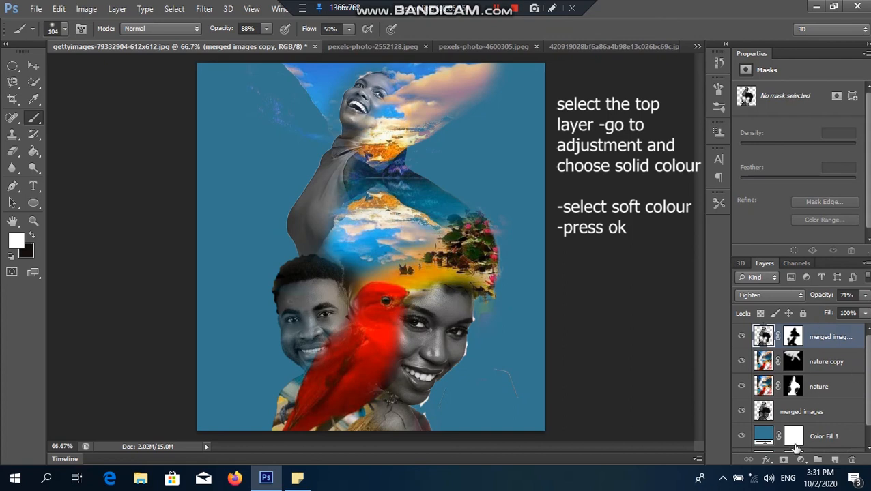
Add a Solid Color fill layer in pale blue #b6ecf4 above the top merged images copy layer
click(801, 461)
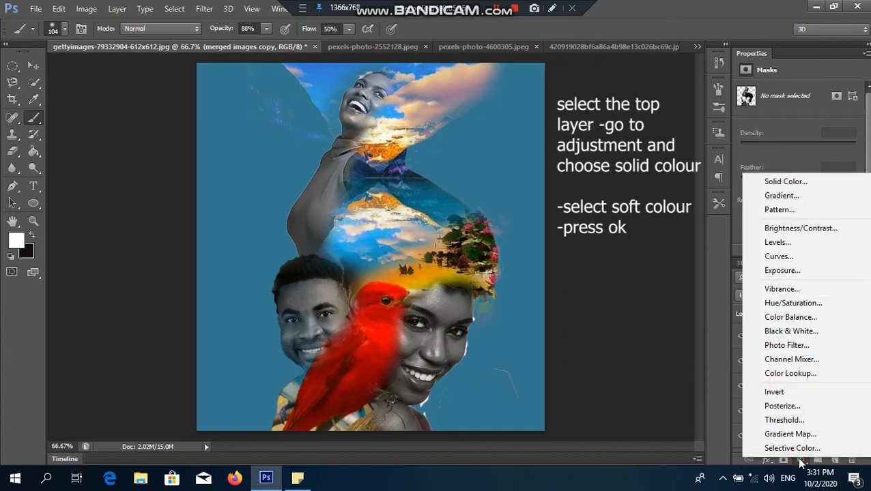
click(794, 182)
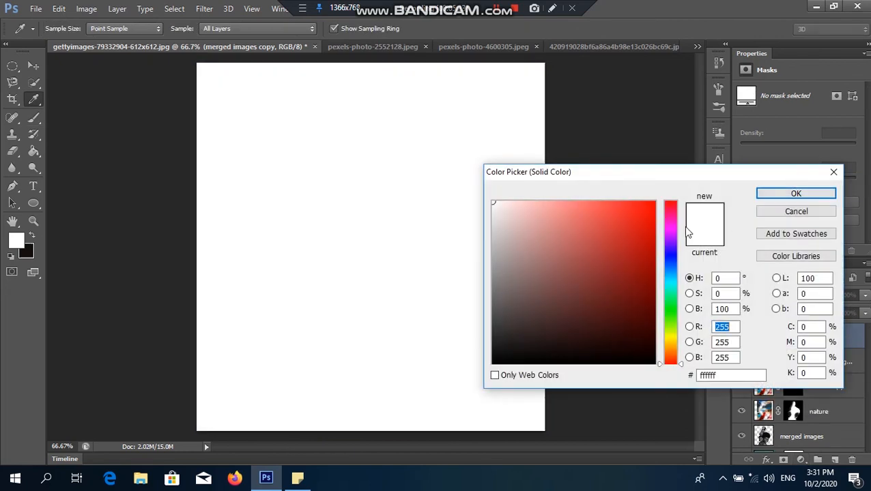
click(672, 281)
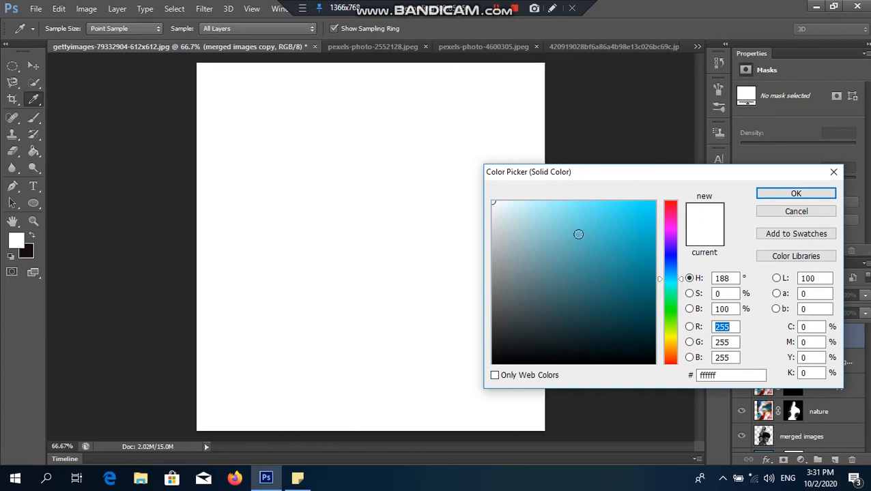
click(533, 208)
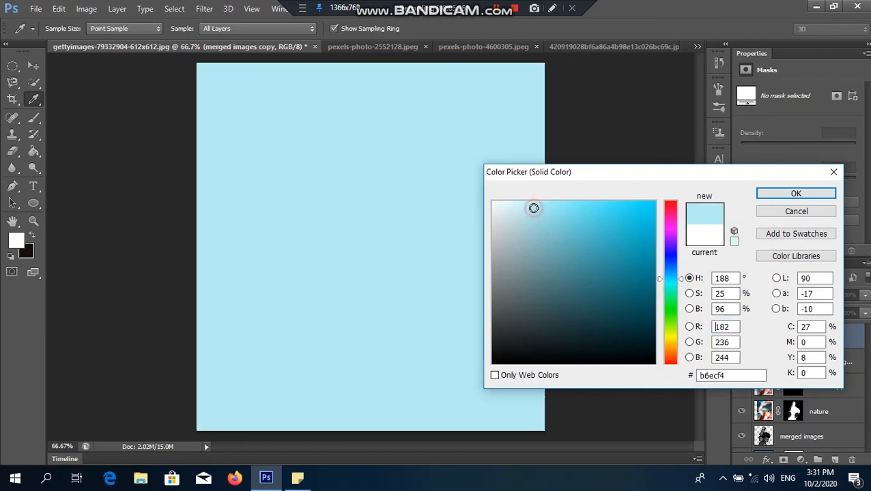
click(773, 194)
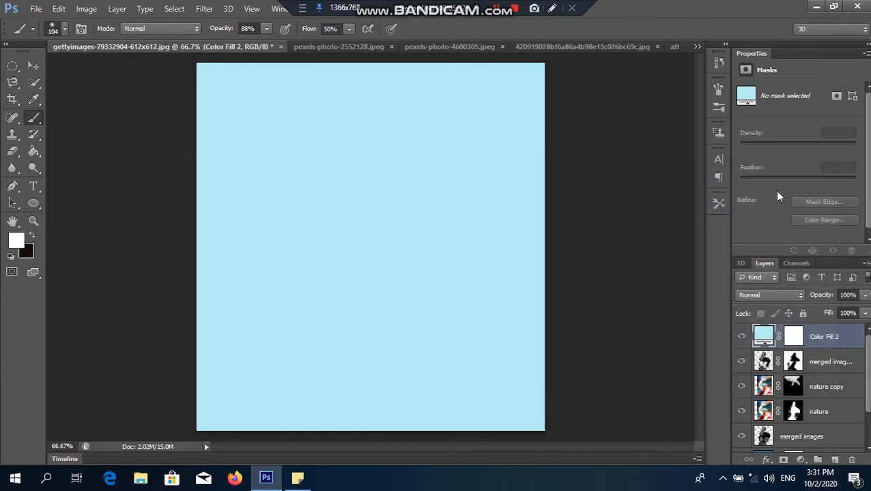
Set the pale blue fill layer's blend mode to Multiply and its opacity to 25%
click(801, 298)
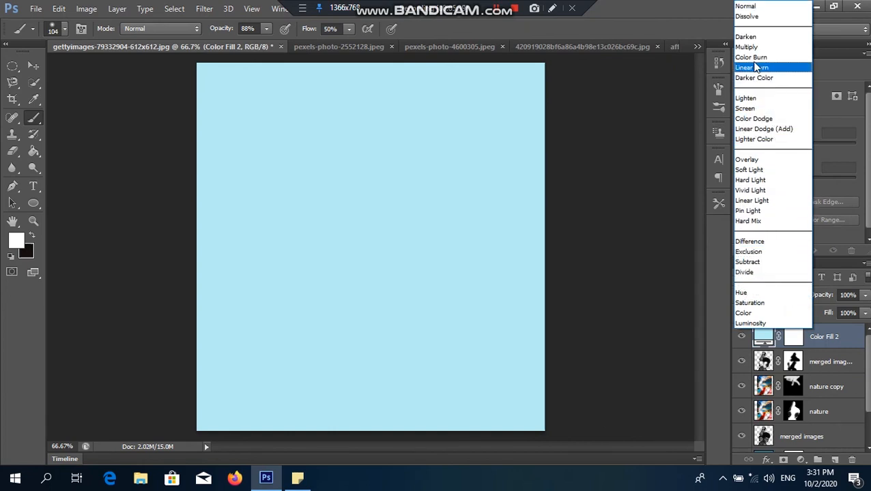
click(750, 48)
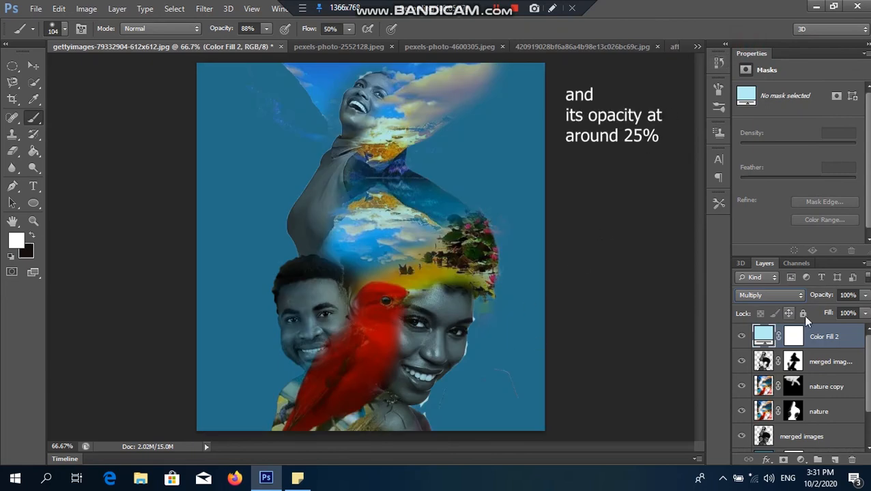
click(864, 296)
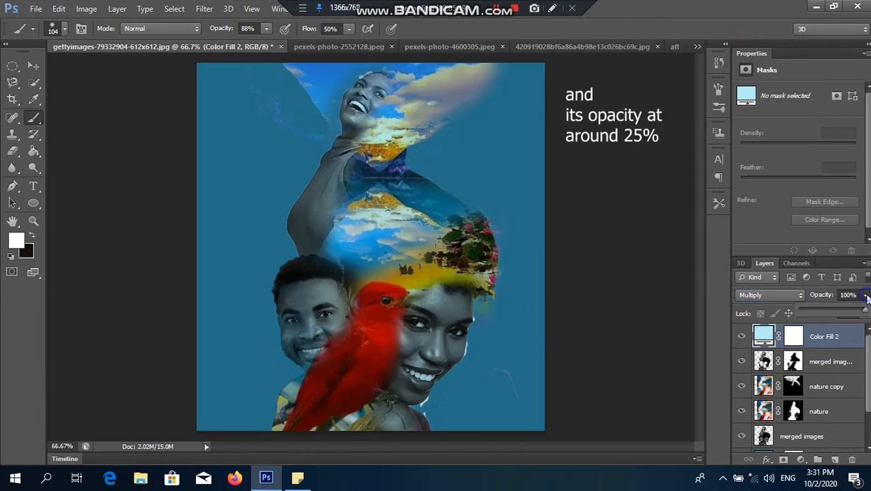
drag(825, 312, 818, 313)
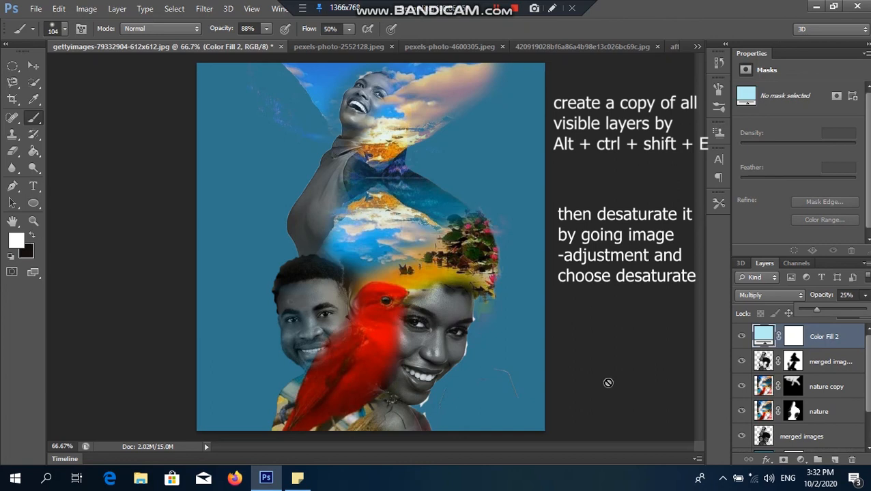
Stamp all visible layers into a new top layer, desaturate it, and set its blend mode to Soft Light
key(ctrl+shift+alt+e)
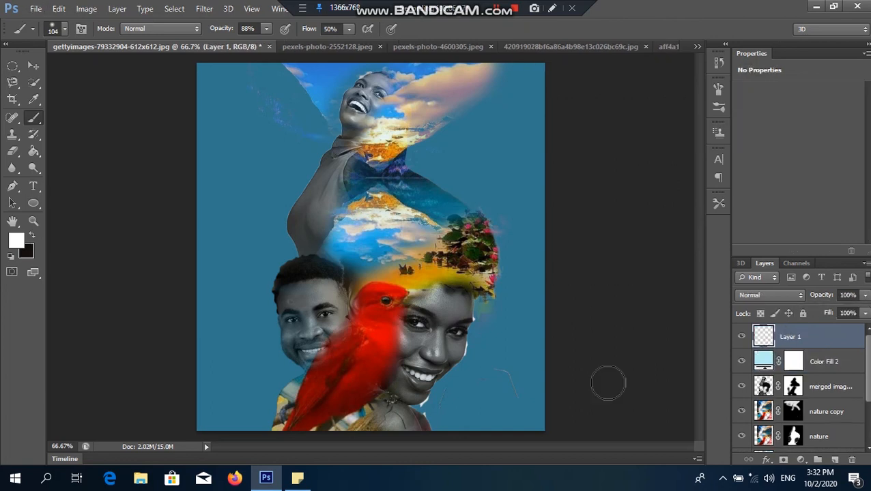
click(91, 9)
mouse_move(101, 40)
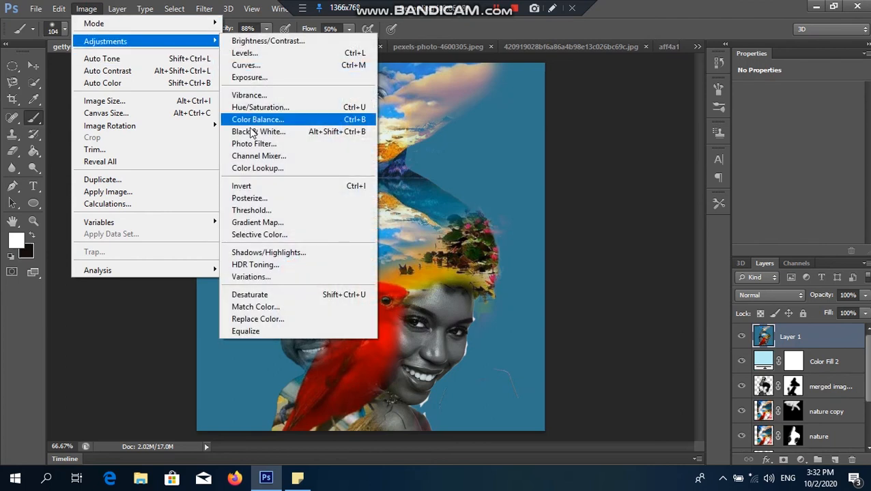
click(270, 295)
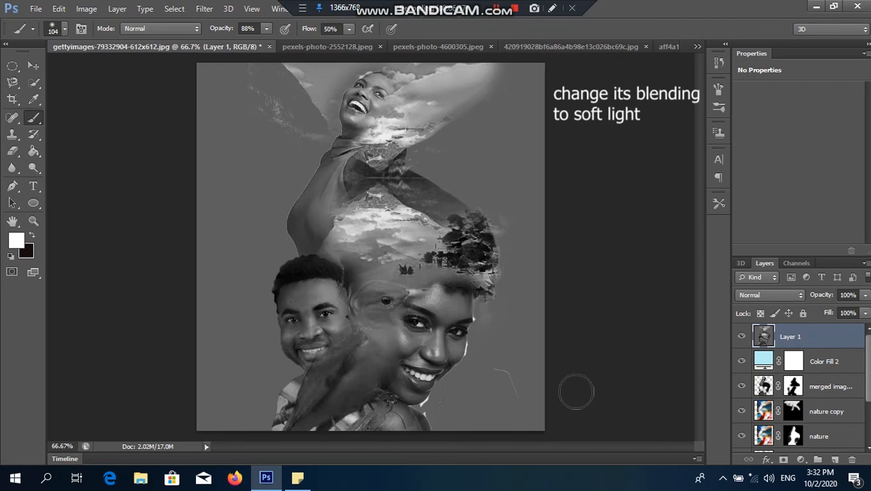
click(800, 297)
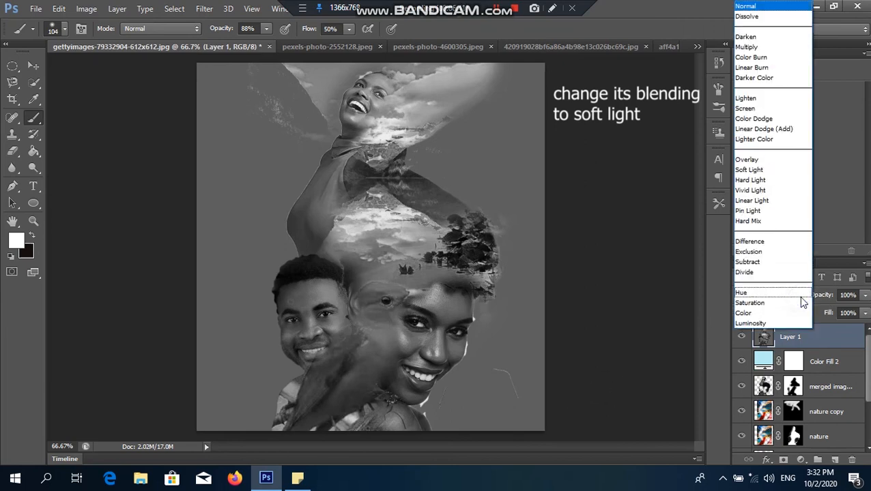
click(759, 170)
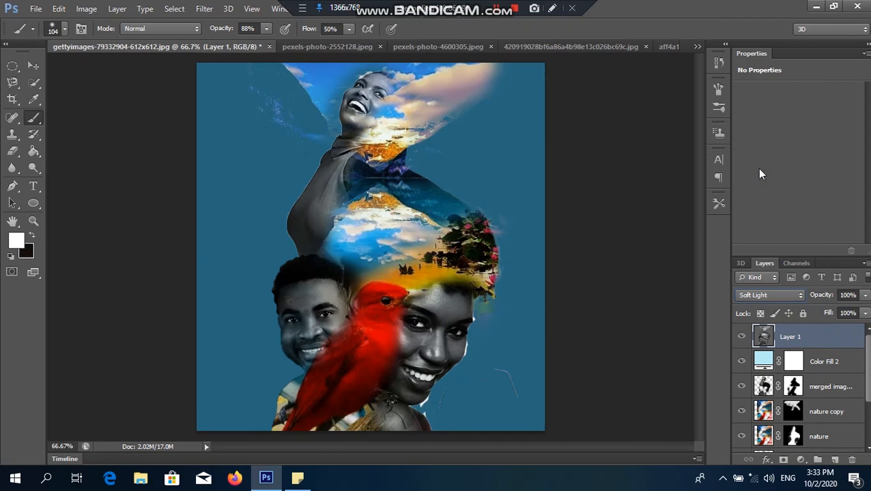